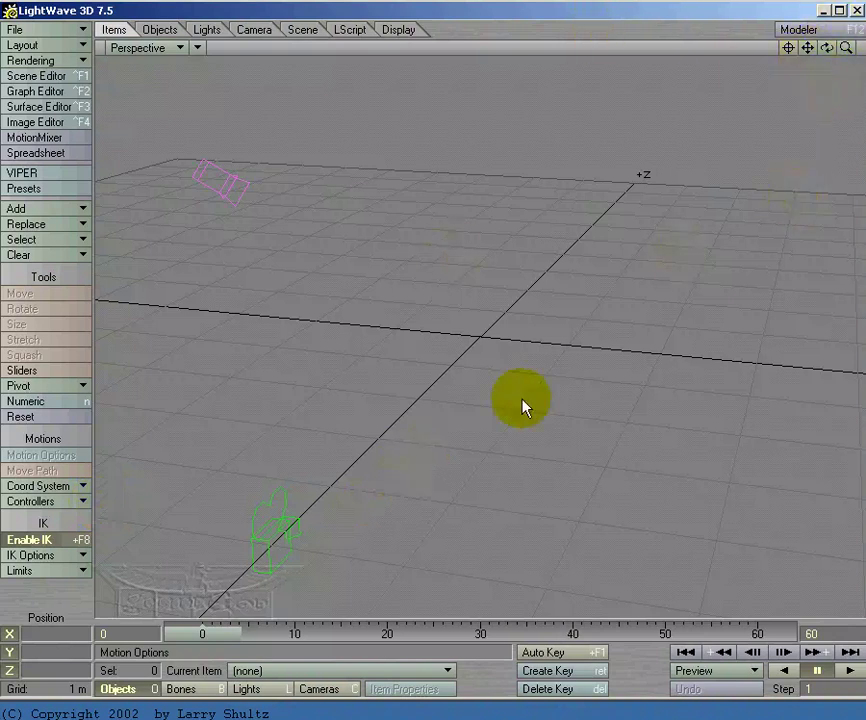
Step: Switch from Layout to Modeler and resize the four viewports
key("F12")
left_click_drag(456, 369, 472, 352)
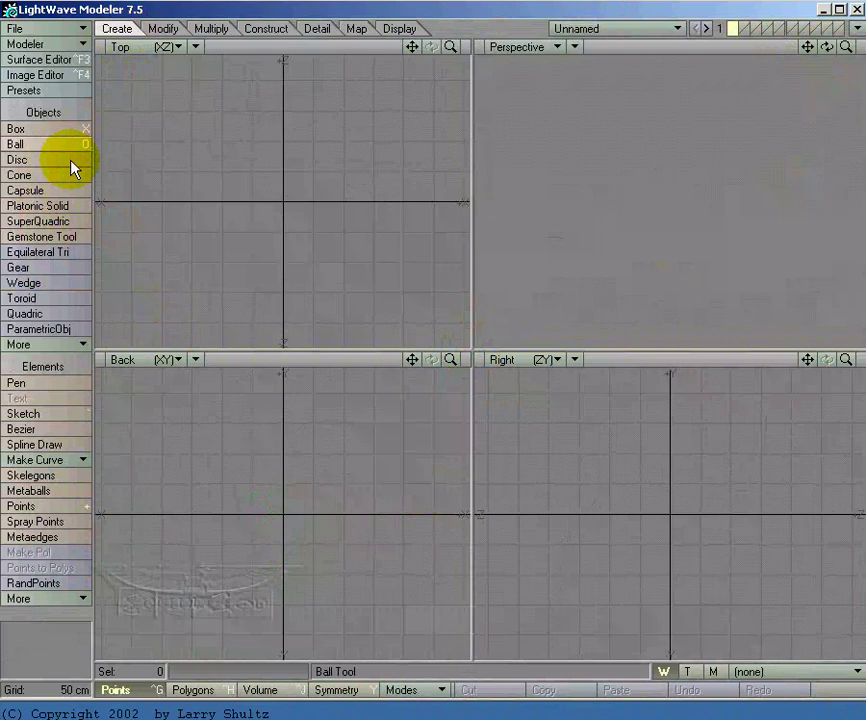
Step: Create a 16-tooth gear with 1 m inner radius, 1.1 m outer radius and 25 cm thickness, then fit it in view
left_click(52, 268)
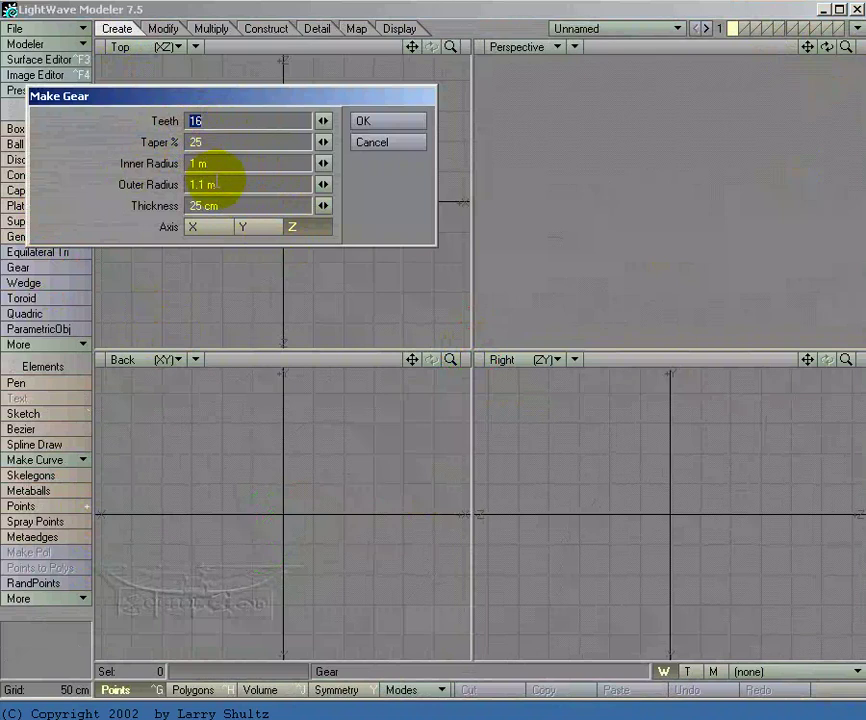
left_click(370, 122)
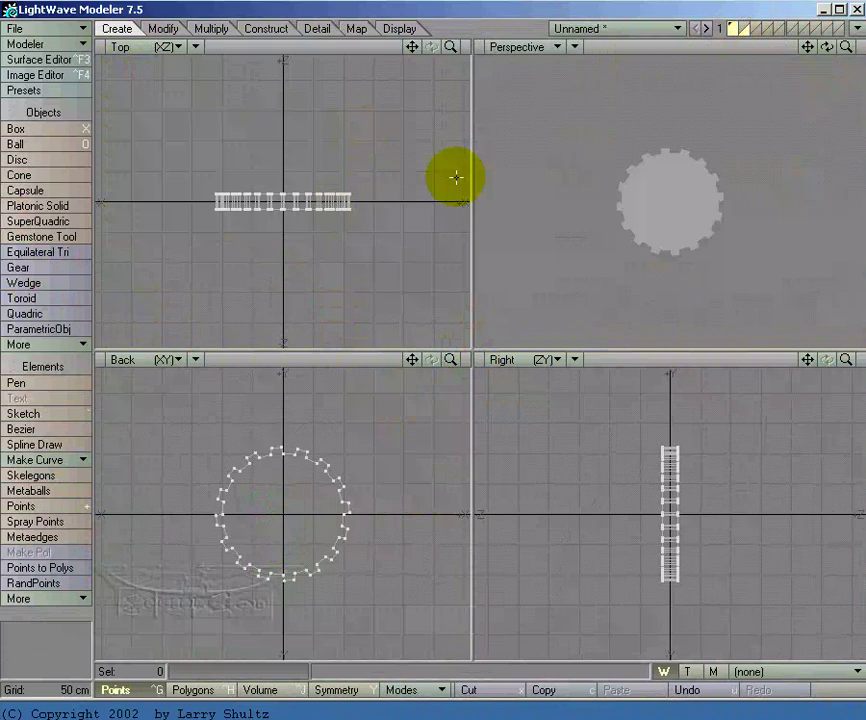
key("period")
key("period")
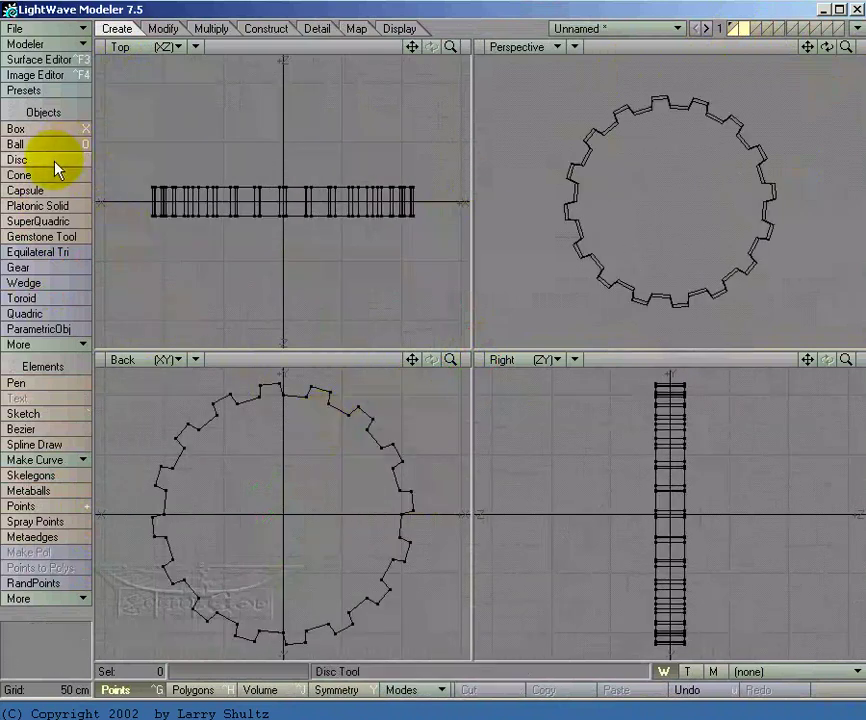
Step: Try an 8-tooth gear with .5 inner and .55 outer radius, then delete it
left_click(50, 268)
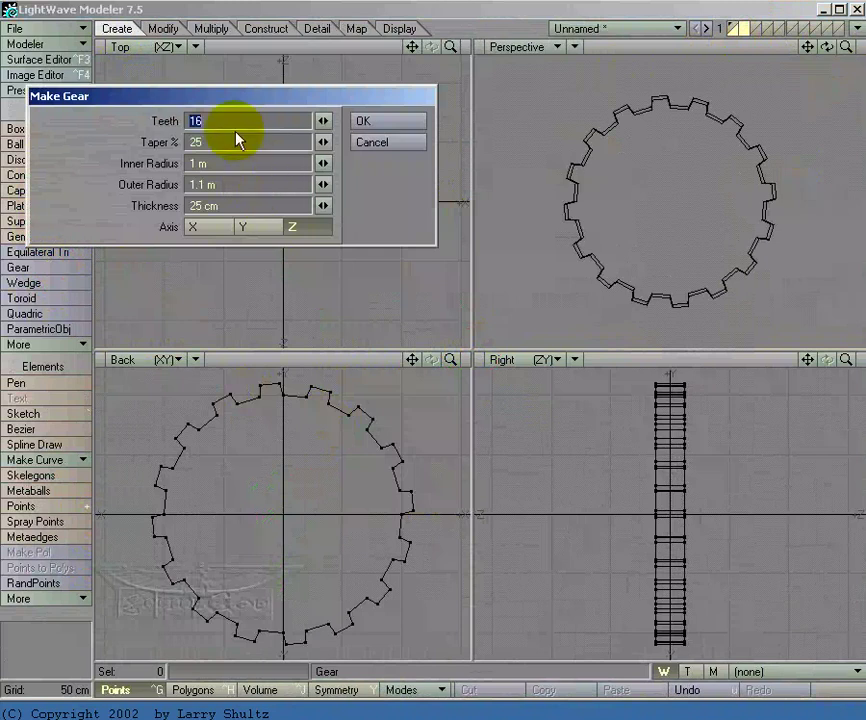
type("8")
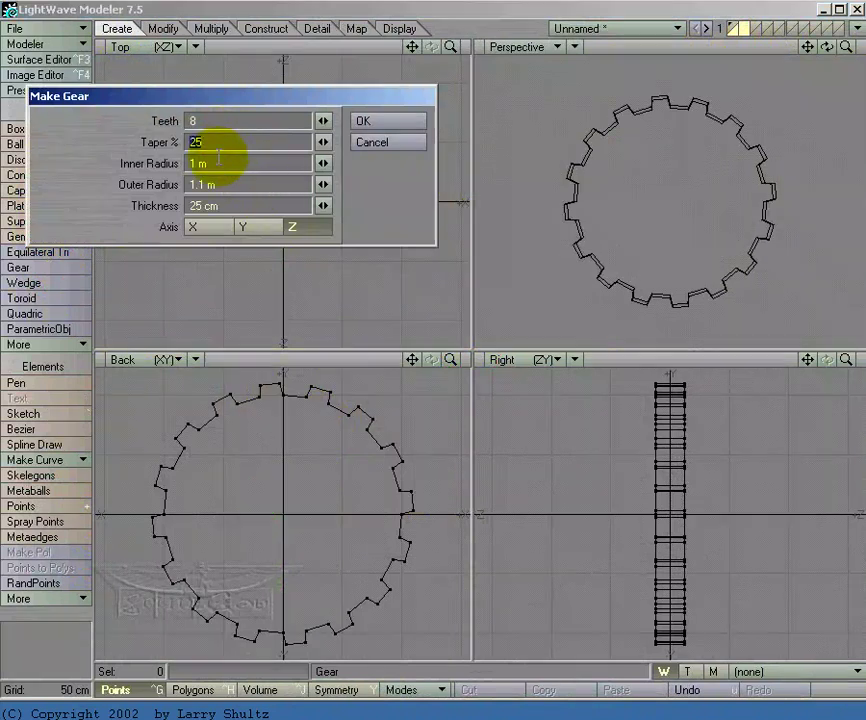
left_click(182, 163)
type(".5")
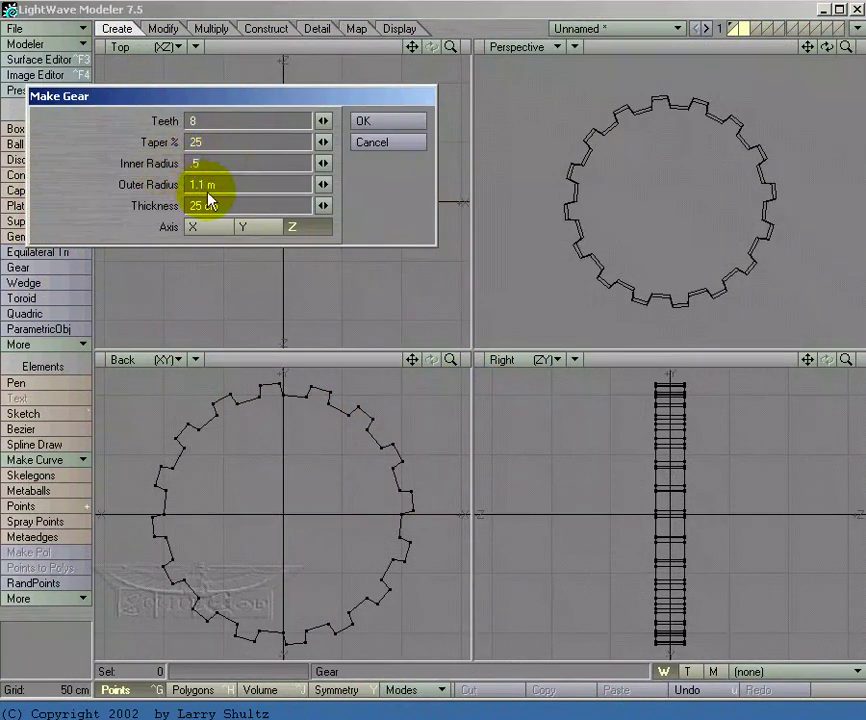
left_click(208, 188)
type(".")
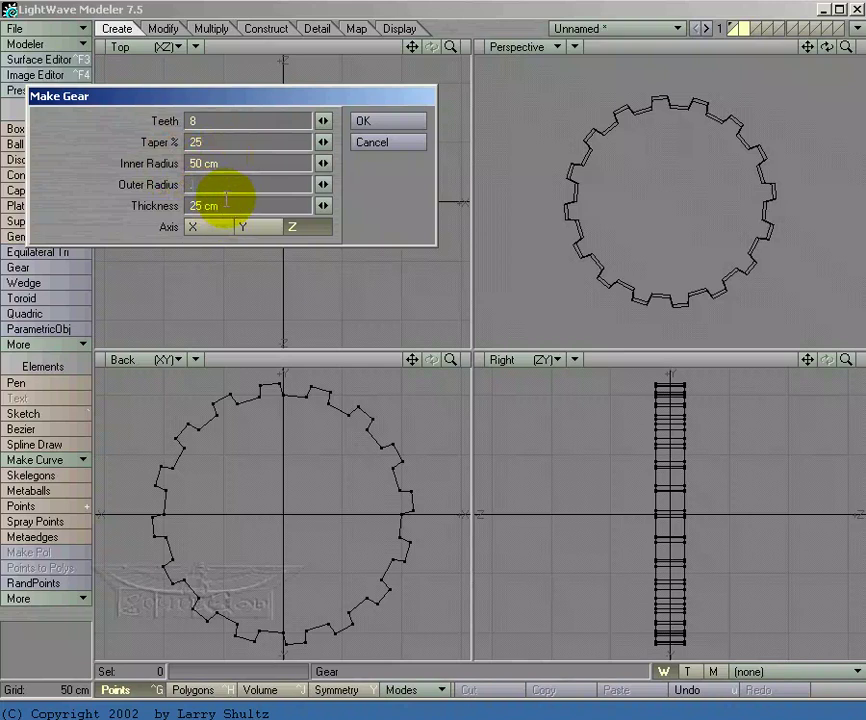
type("55")
key("Return")
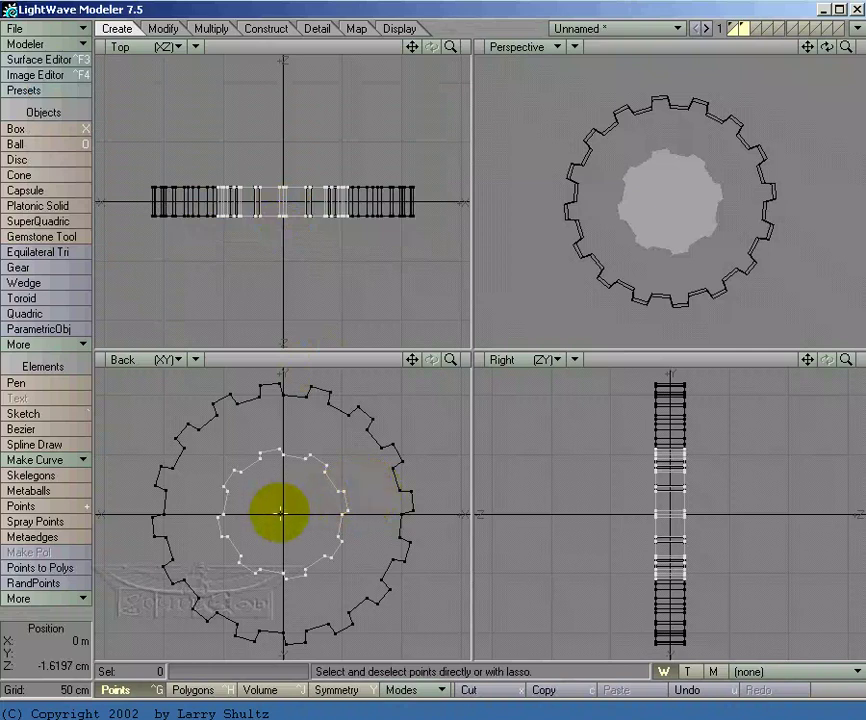
key("Delete")
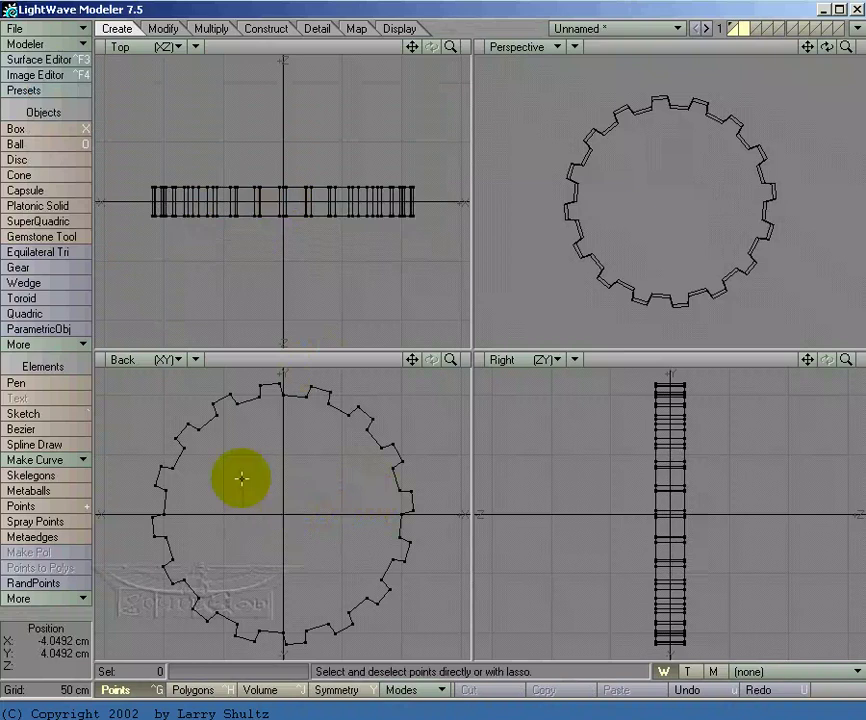
left_click(51, 162)
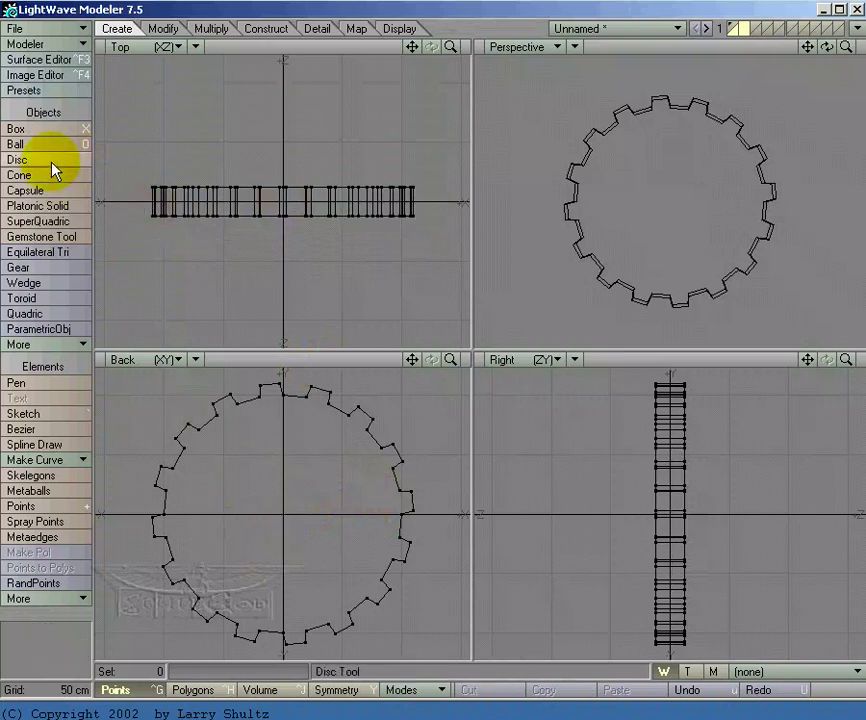
Step: Recreate the small gear with a 75 cm outer radius, then undo it
left_click(50, 268)
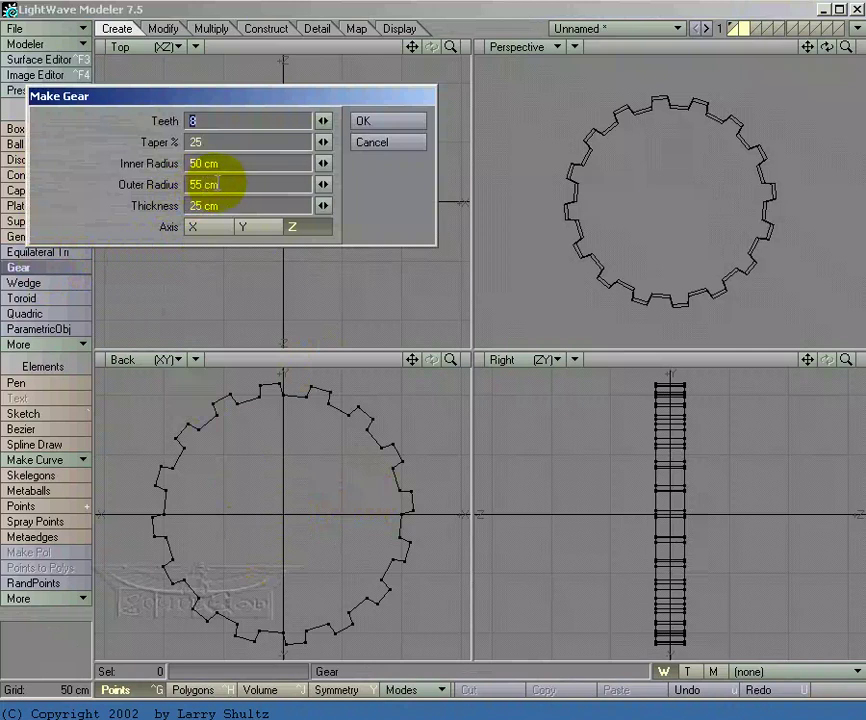
left_click(228, 185)
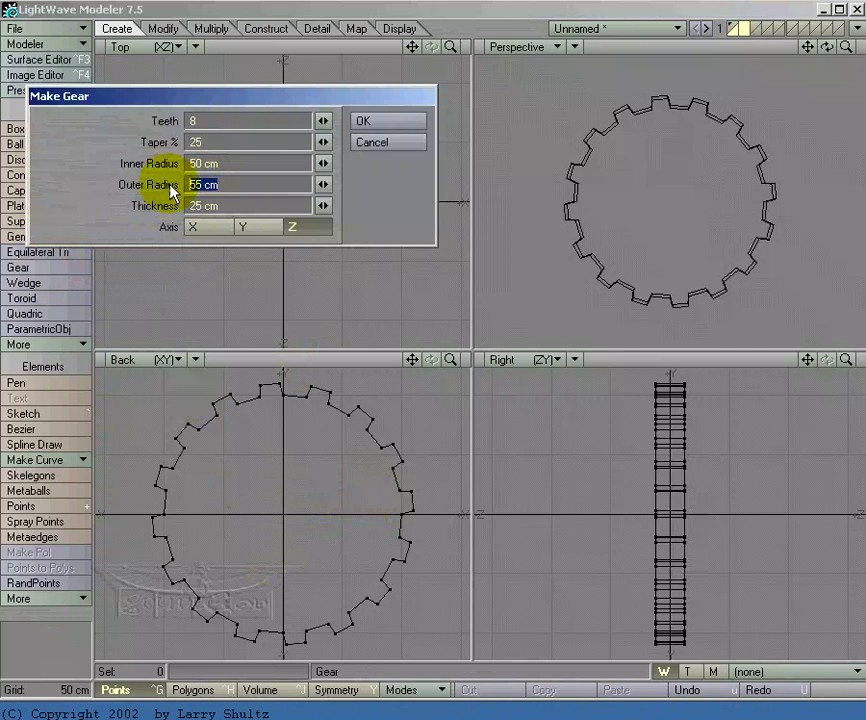
type("75")
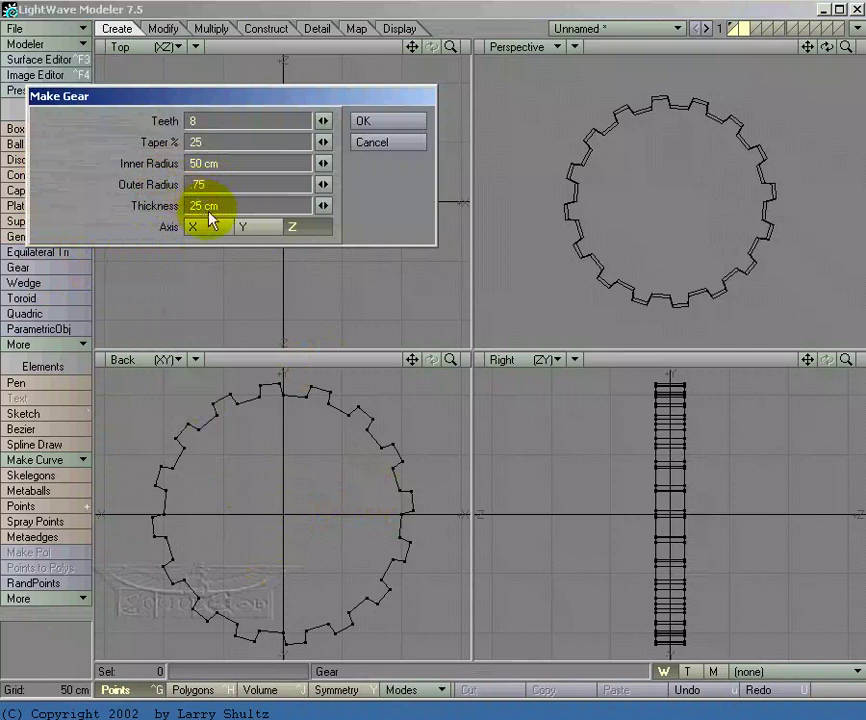
key("Return")
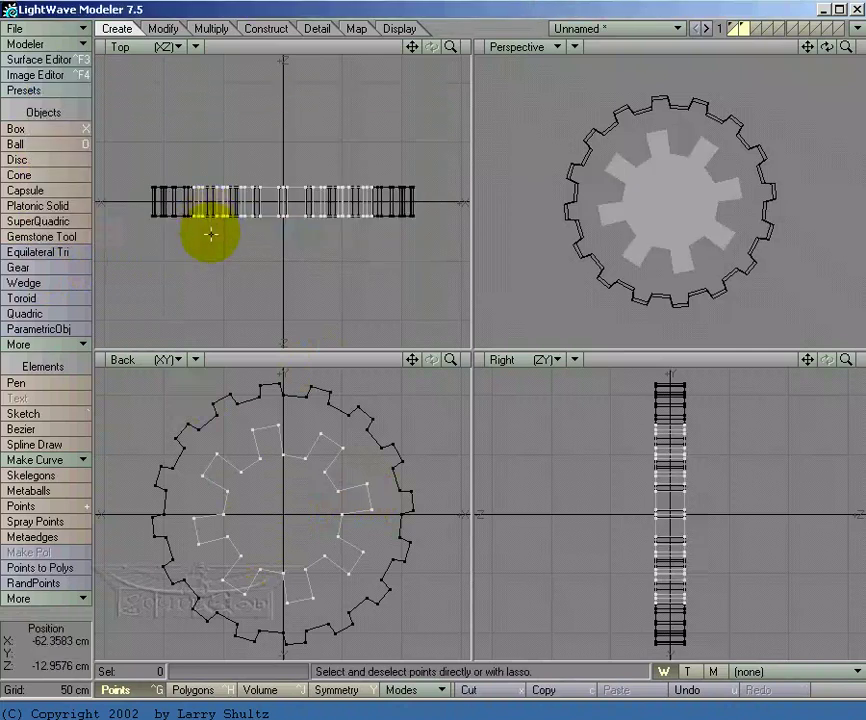
key("u")
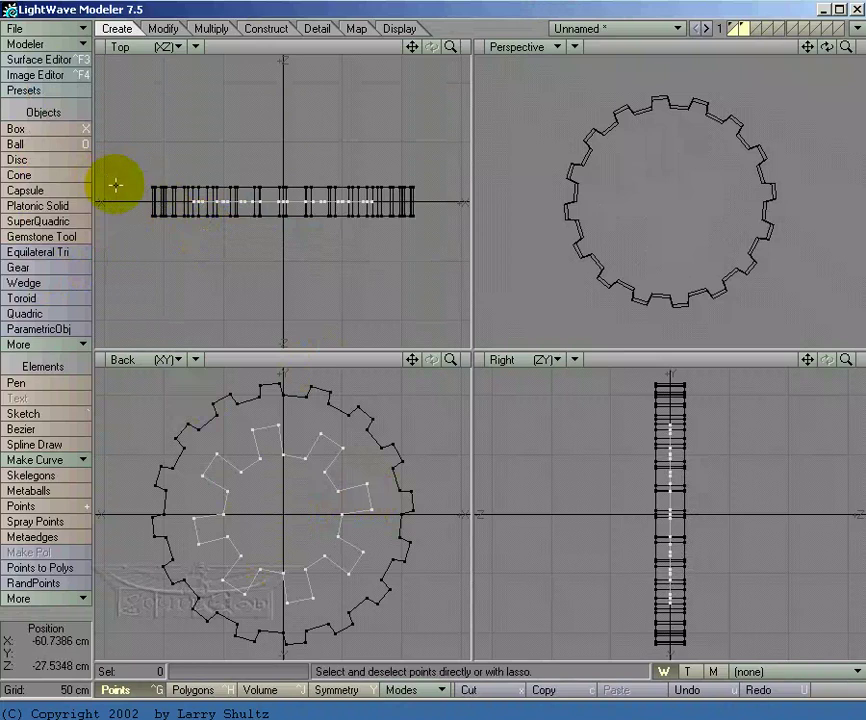
key("u")
Step: Create the final 8-tooth small gear with outer radius 60
left_click(45, 267)
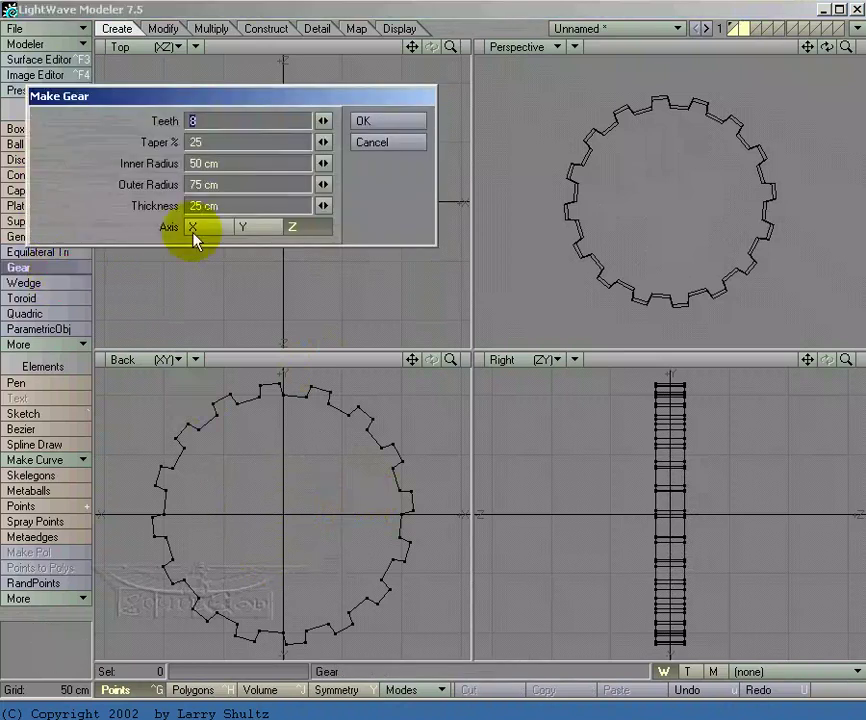
left_click(209, 163)
left_click(190, 186)
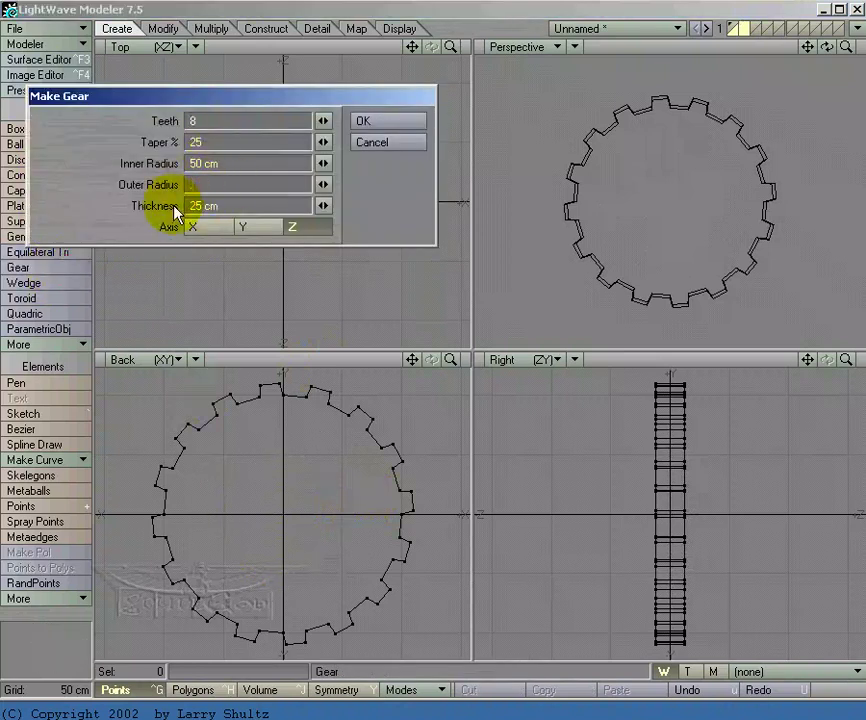
type("60")
key("Return")
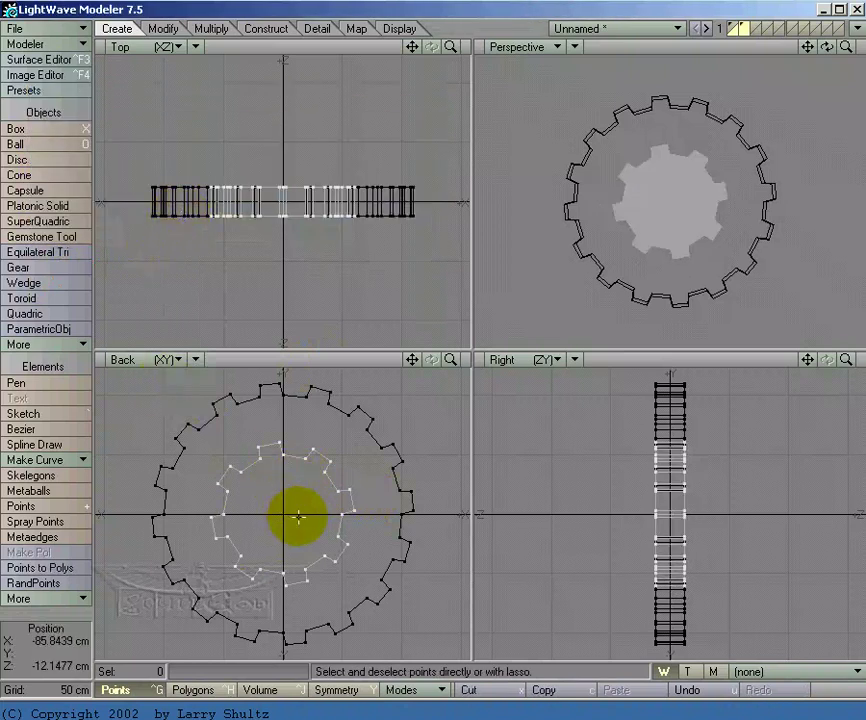
Step: Move the small gear right along X in the Back view until its teeth mesh with the large gear
key("comma")
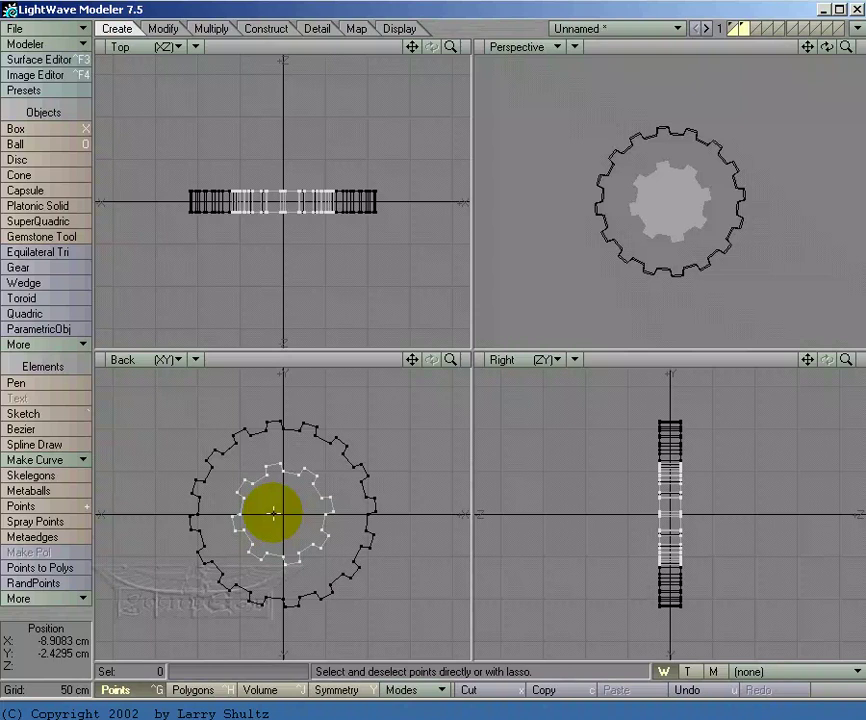
key("t")
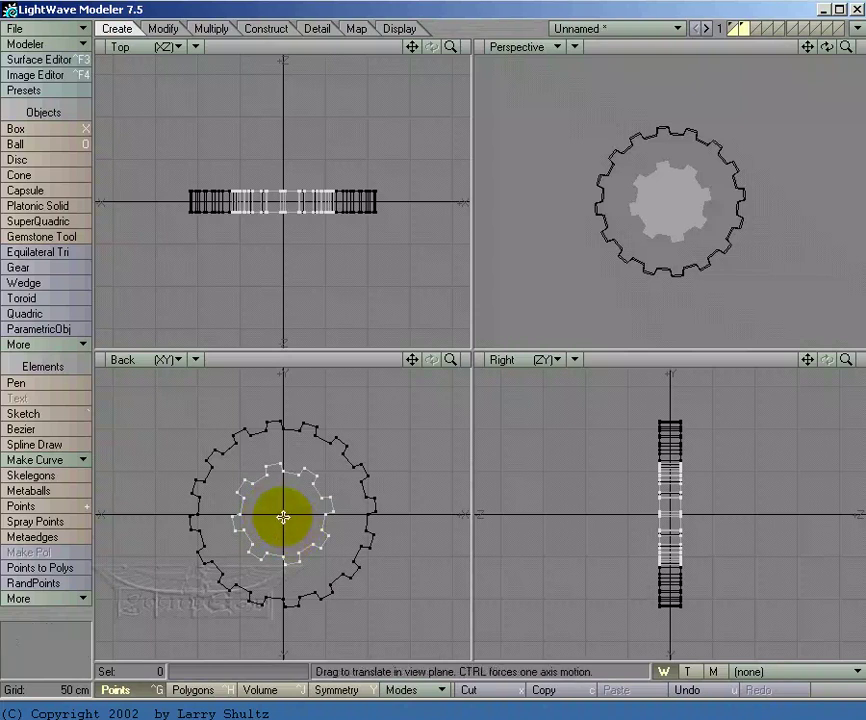
left_click_drag(283, 517, 421, 517)
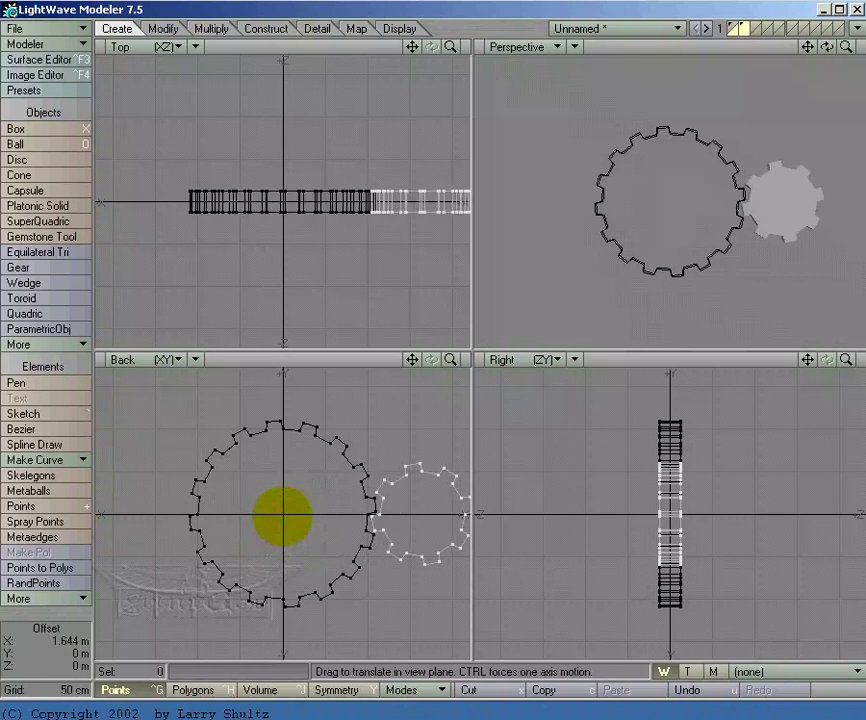
key("period")
key("period")
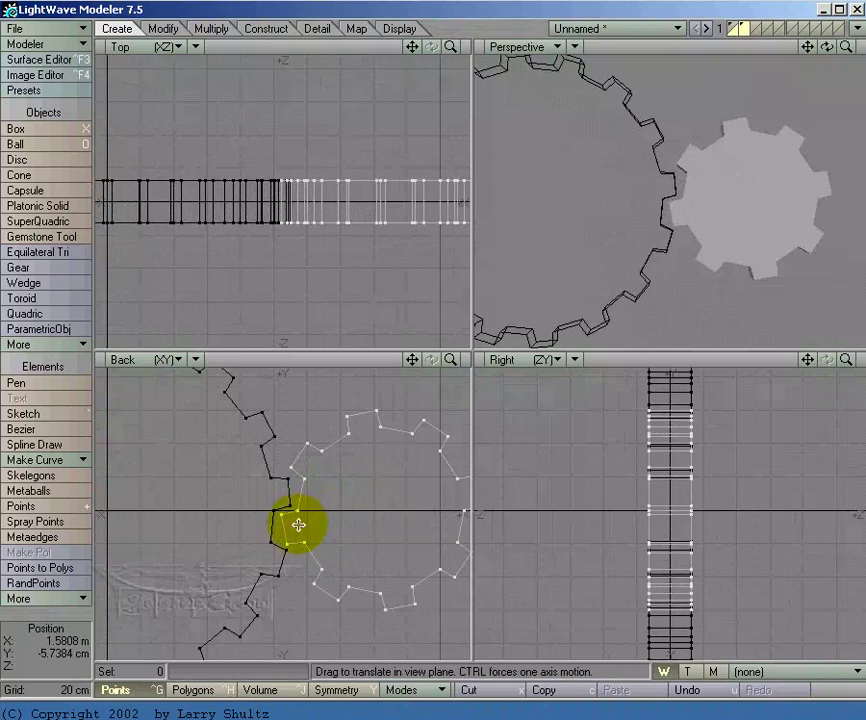
key("comma")
key("comma")
key("space")
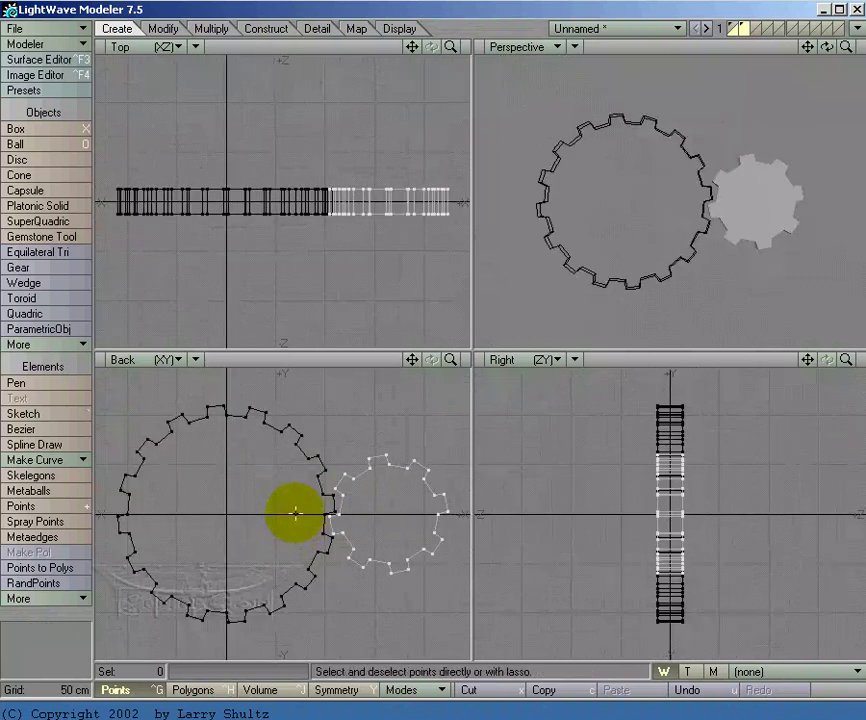
Step: Place the small gear's pivot at its centre (about 1.6435 m X), then show the large gear's layer alone
left_click(354, 30)
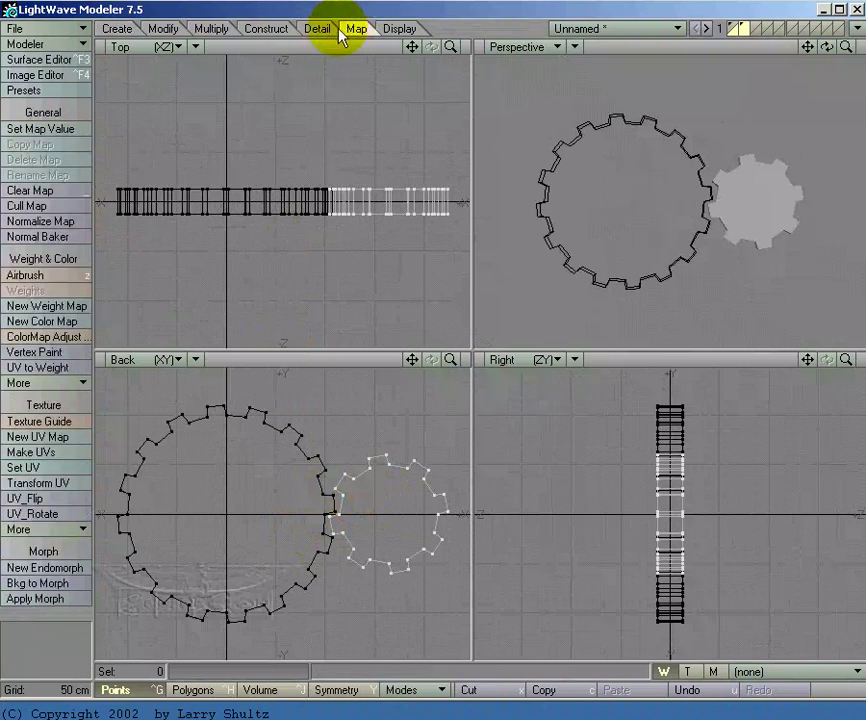
left_click(320, 32)
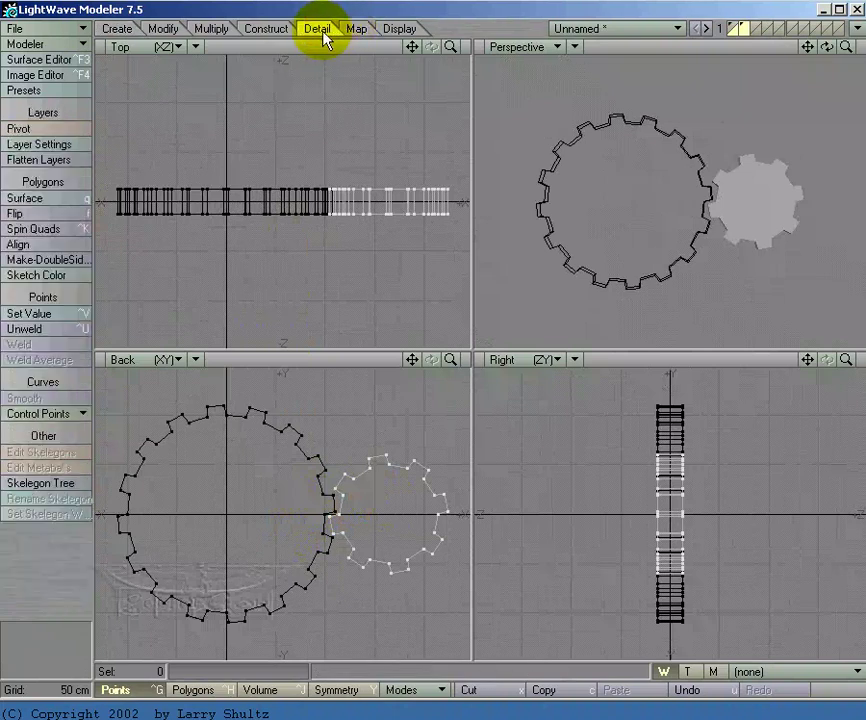
left_click(80, 129)
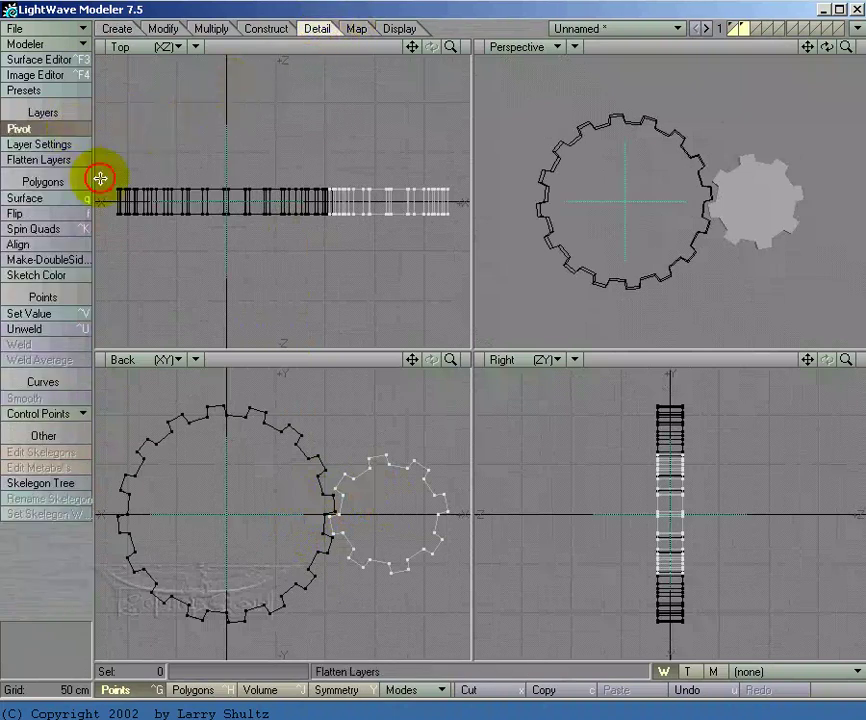
left_click(389, 515)
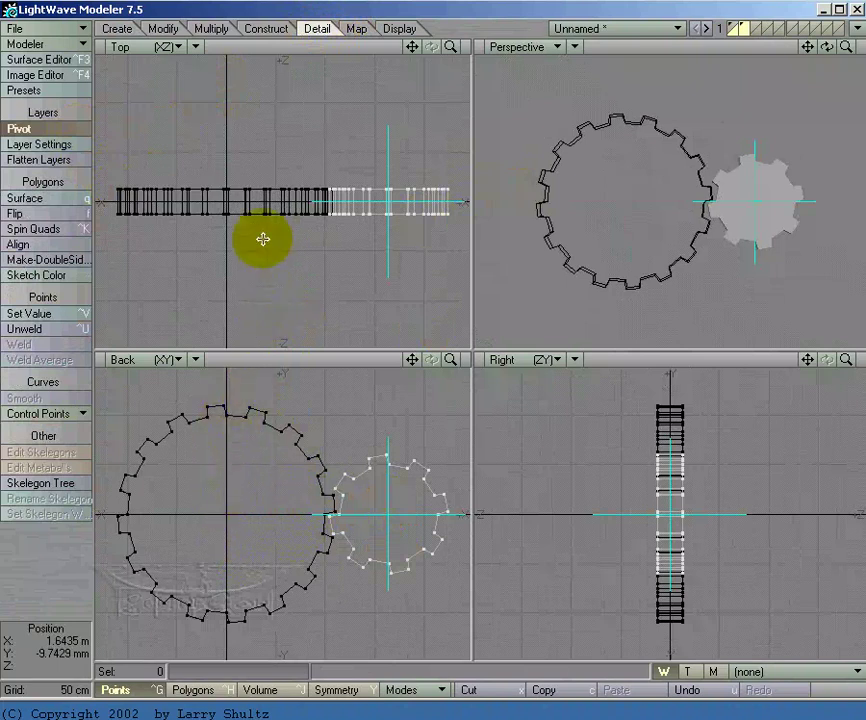
left_click(735, 27)
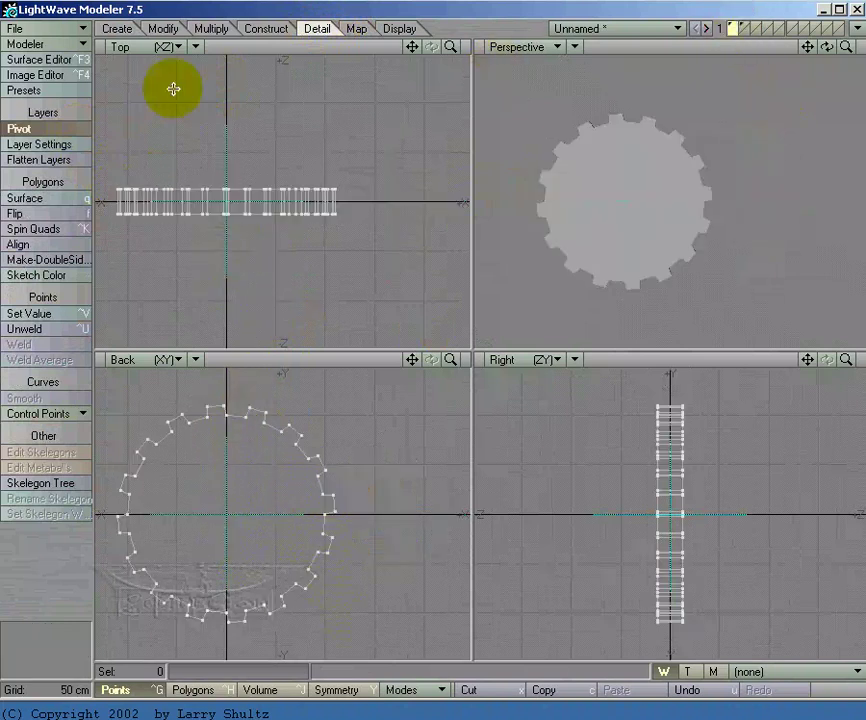
Step: Name layer 1 Large_Gear and layer 2 Small_Gear in Layer Settings
left_click(73, 145)
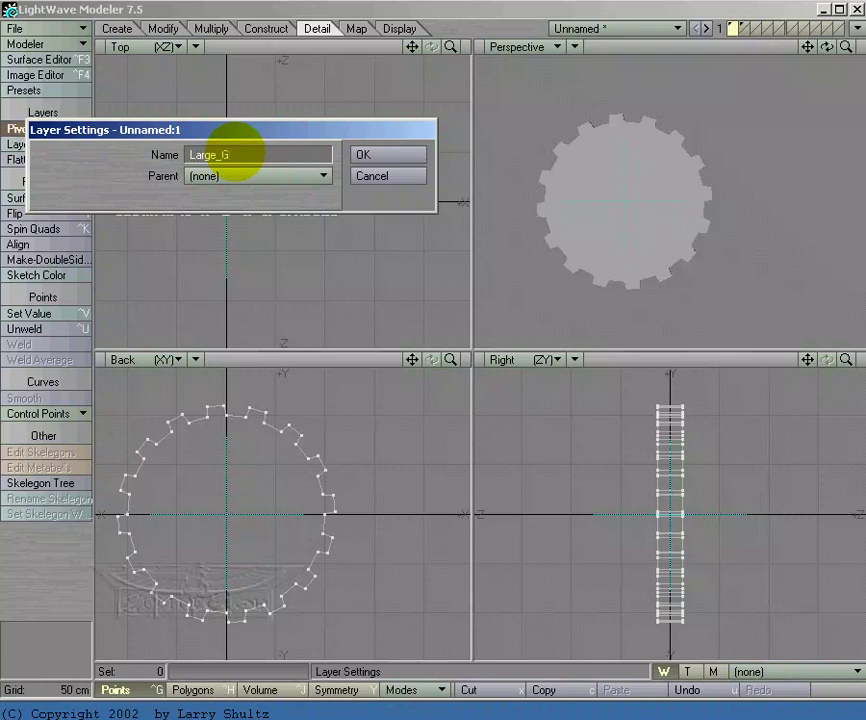
key("Return")
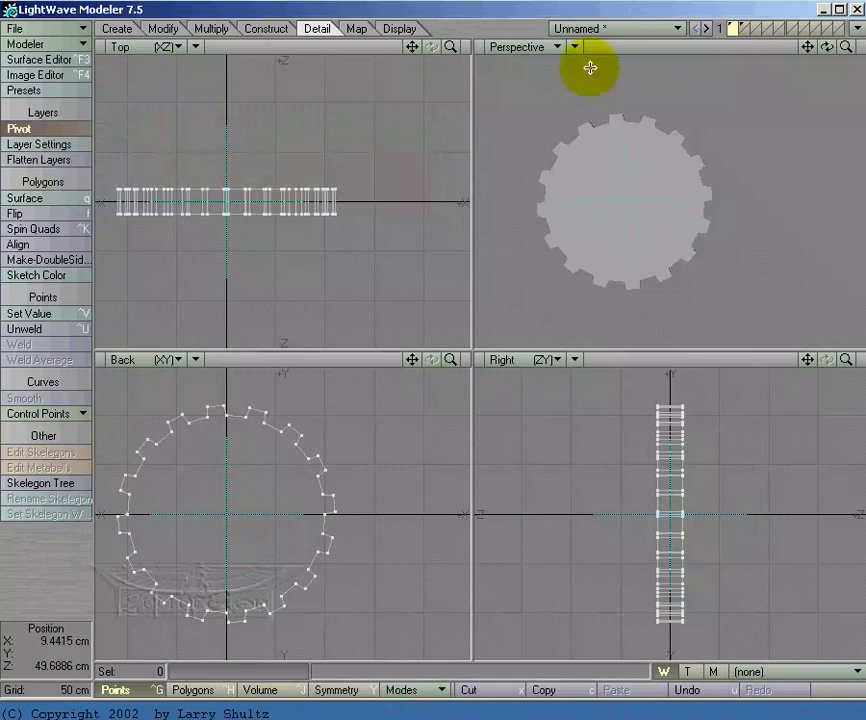
left_click(743, 28)
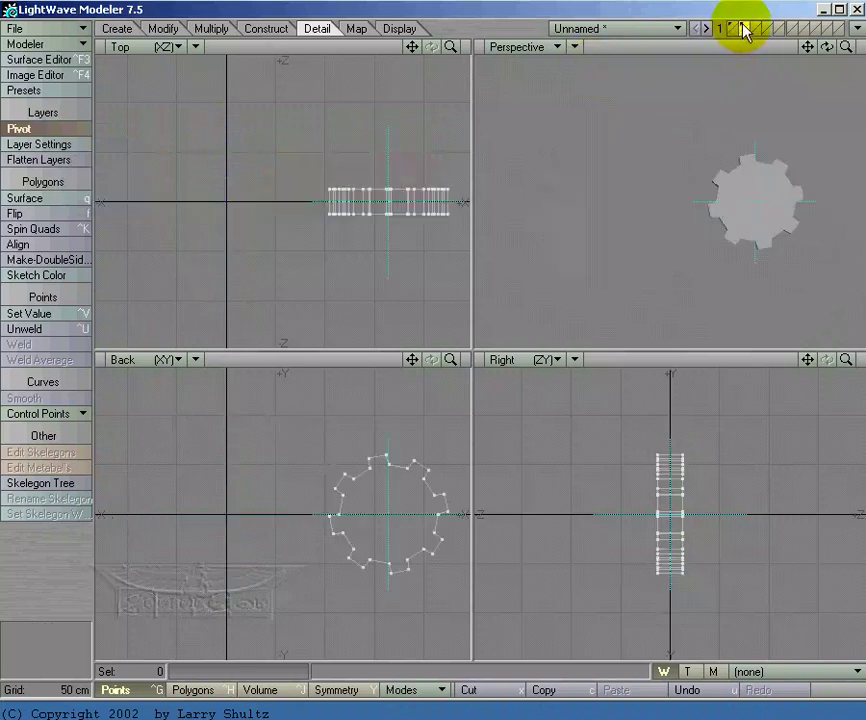
left_click(62, 143)
type("Sm")
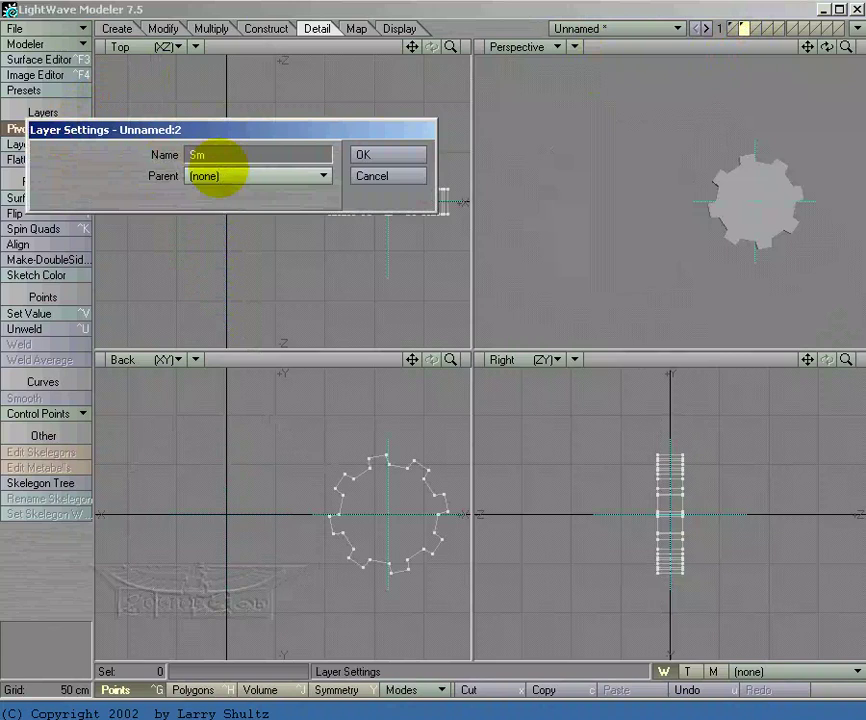
type("all_Gear")
key("Return")
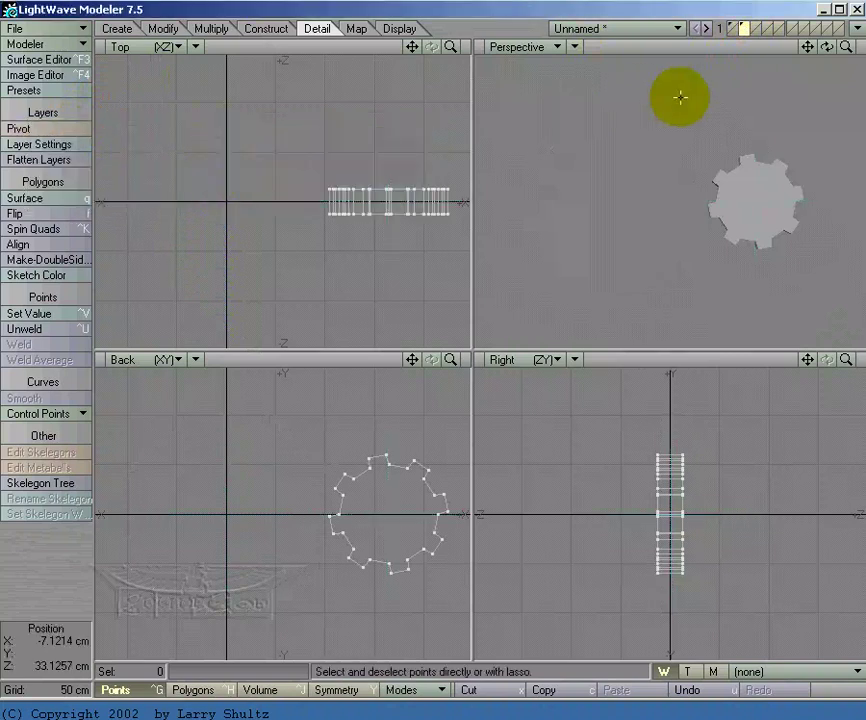
left_click(731, 24)
left_click(737, 25)
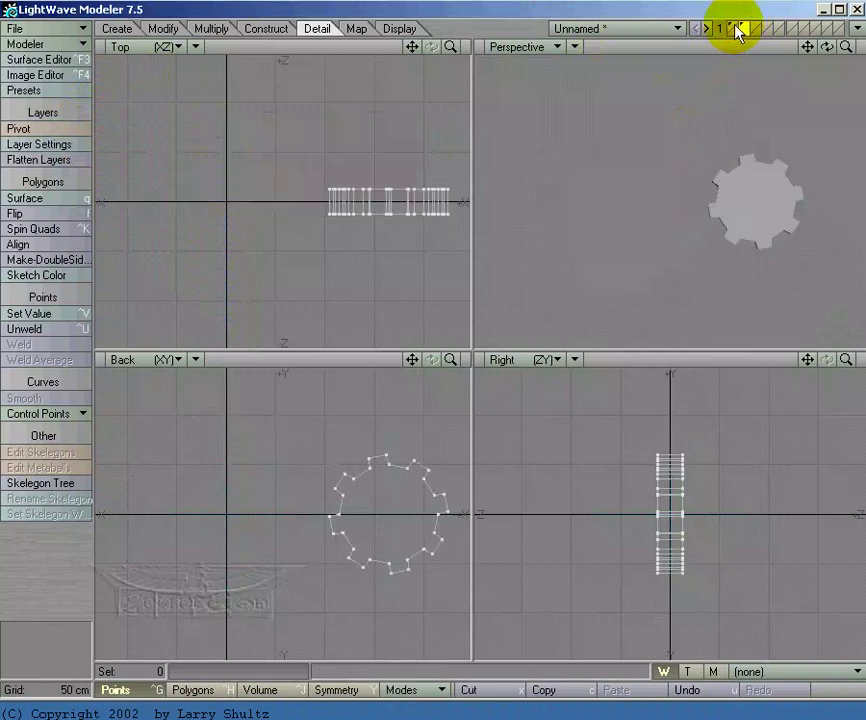
Step: Save the object as Gears.lwo, overwriting the existing file, and send it to Layout
left_click(730, 28)
left_click(40, 29)
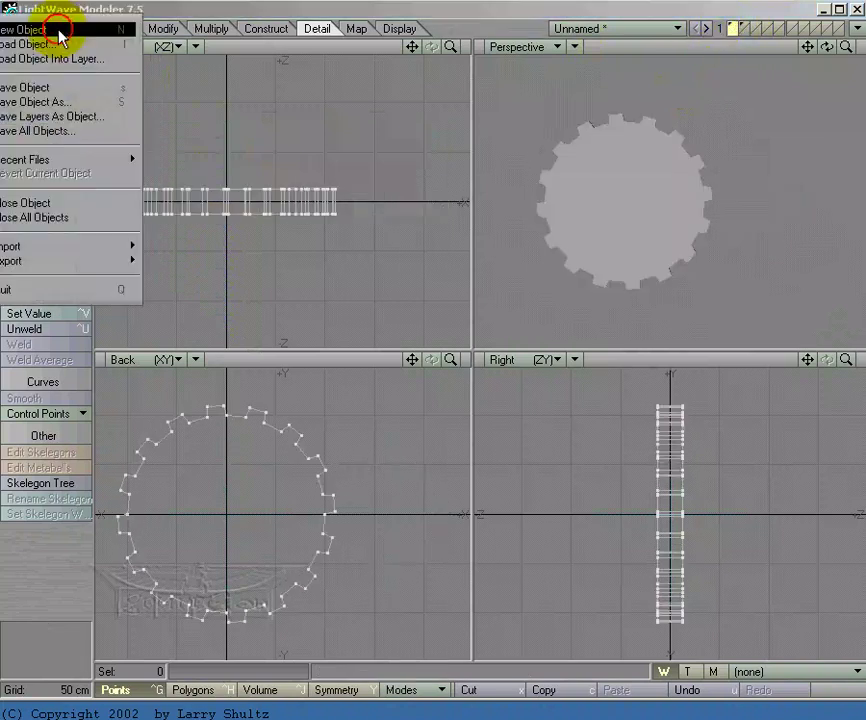
left_click(59, 102)
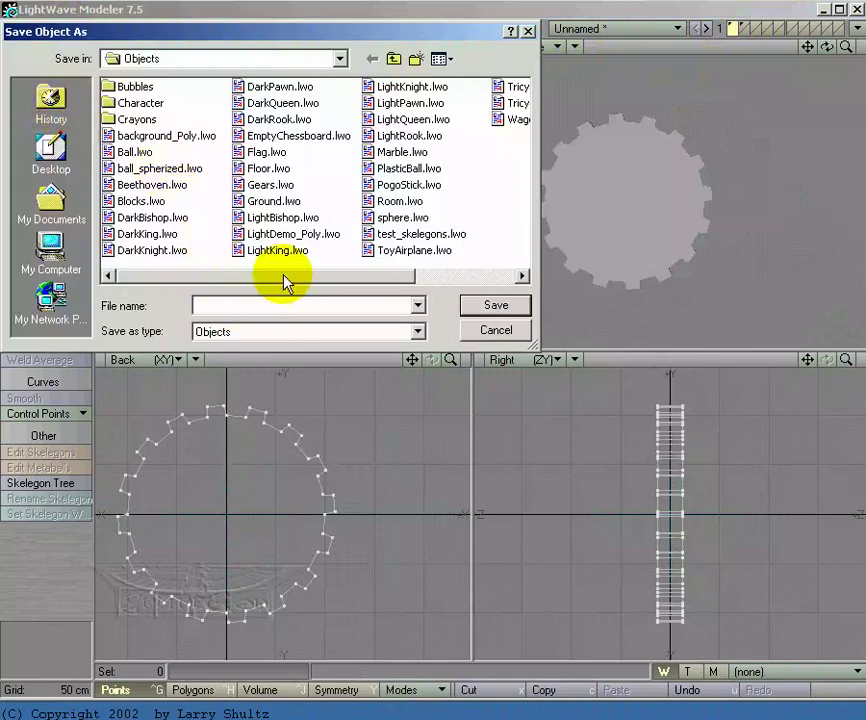
type("Gears")
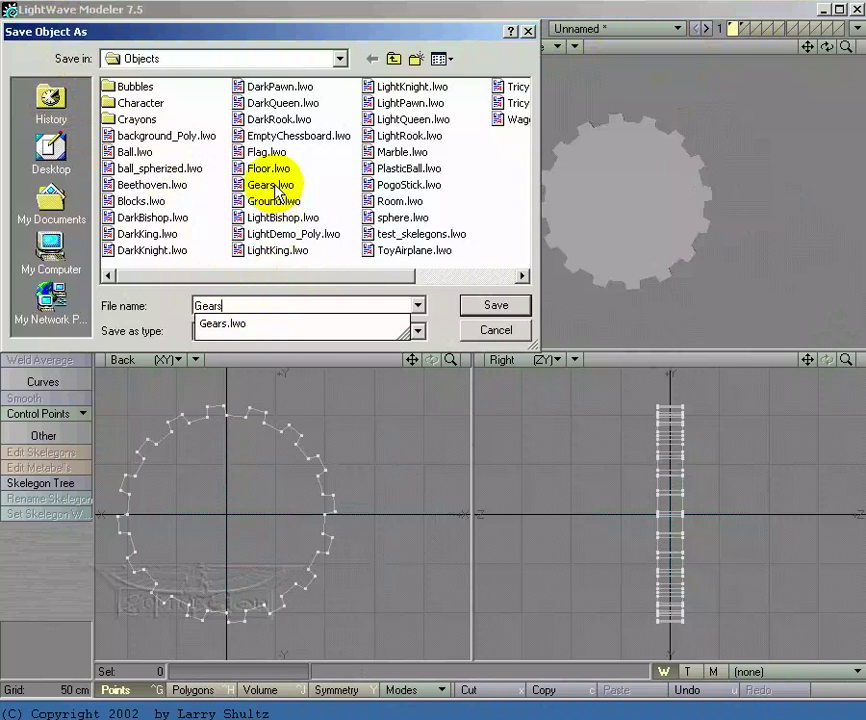
left_click(274, 186)
left_click(490, 310)
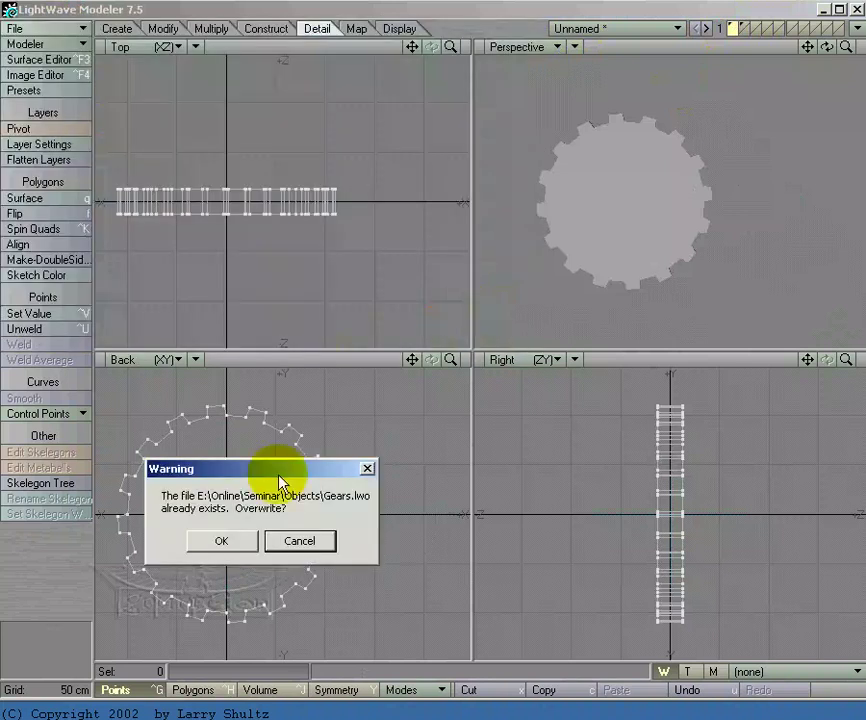
left_click(238, 545)
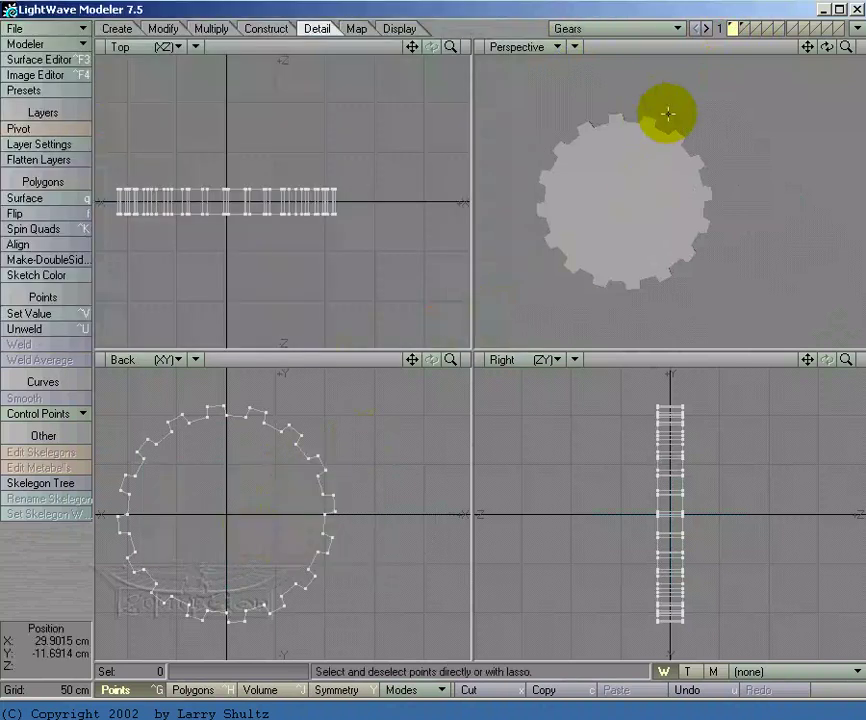
left_click(852, 28)
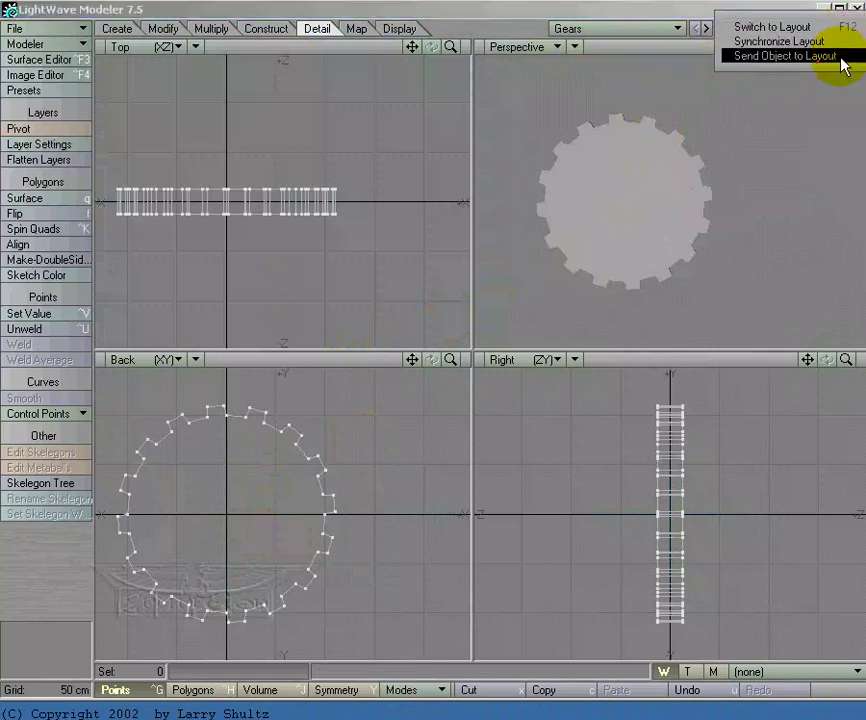
left_click(845, 56)
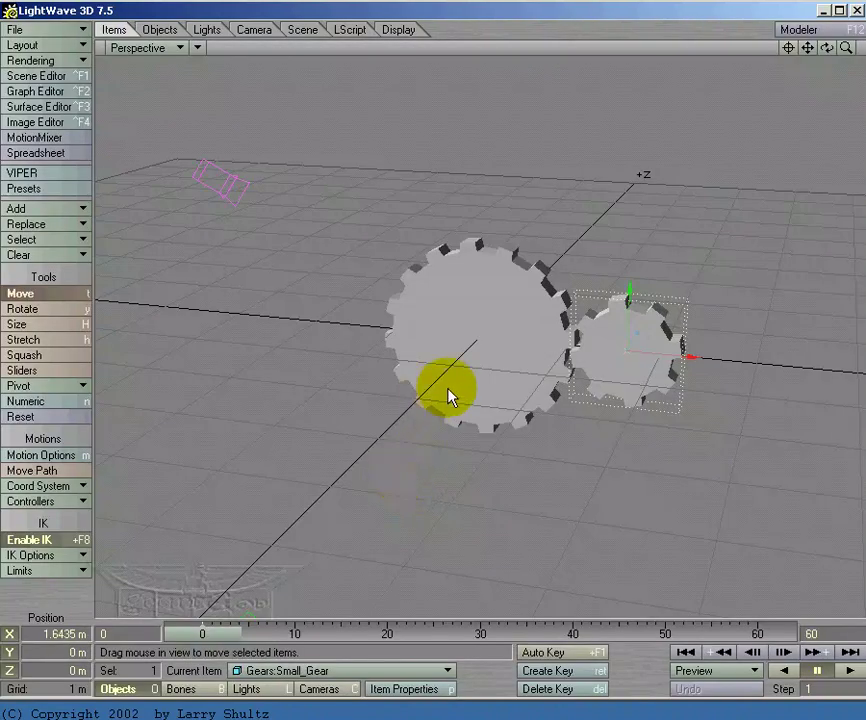
Step: Select Large_Gear in the Back view for rotation, undoing an accidental bank nudge
key("1")
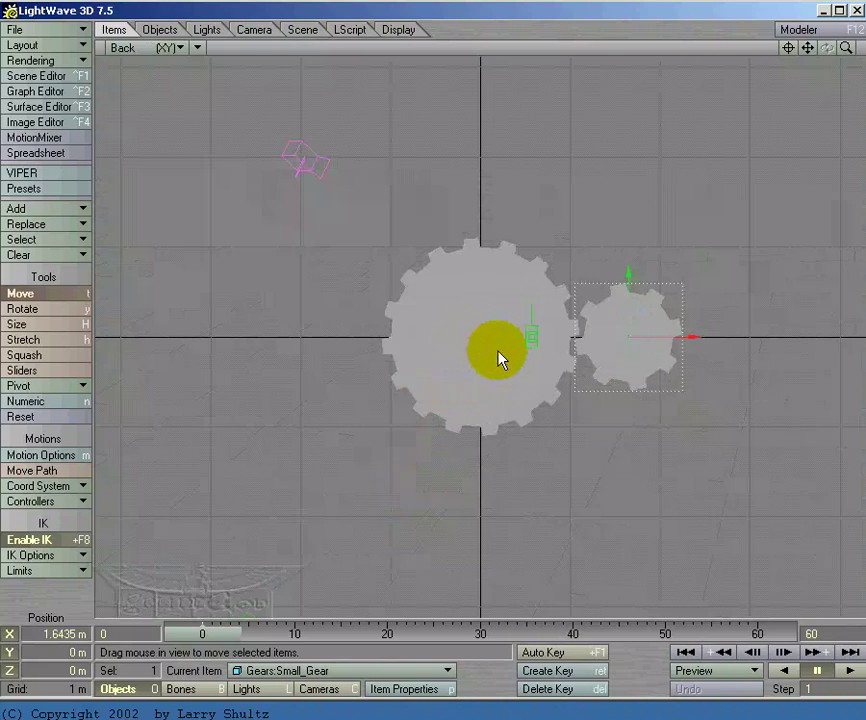
left_click(491, 350)
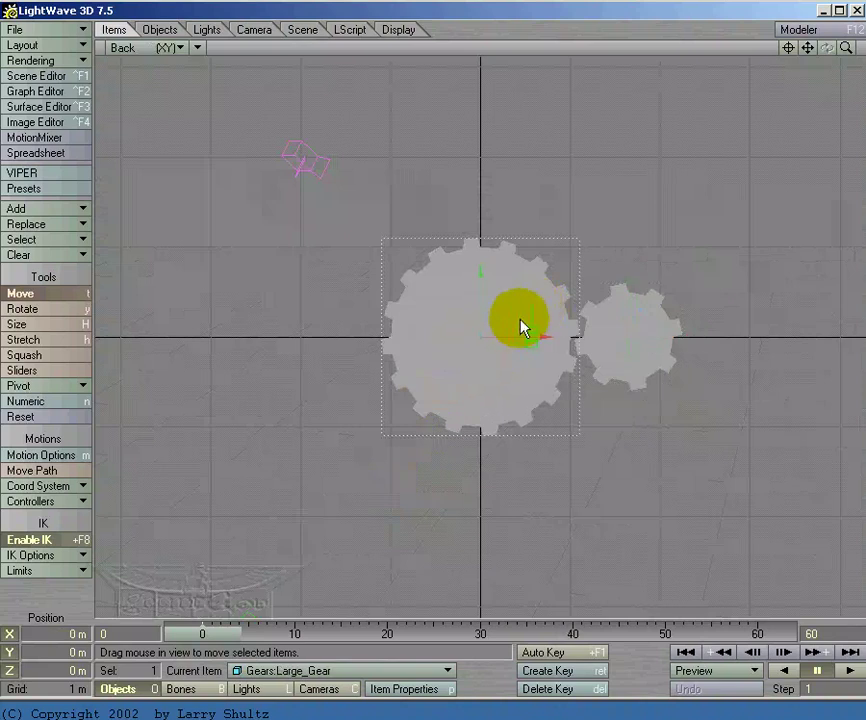
key("y")
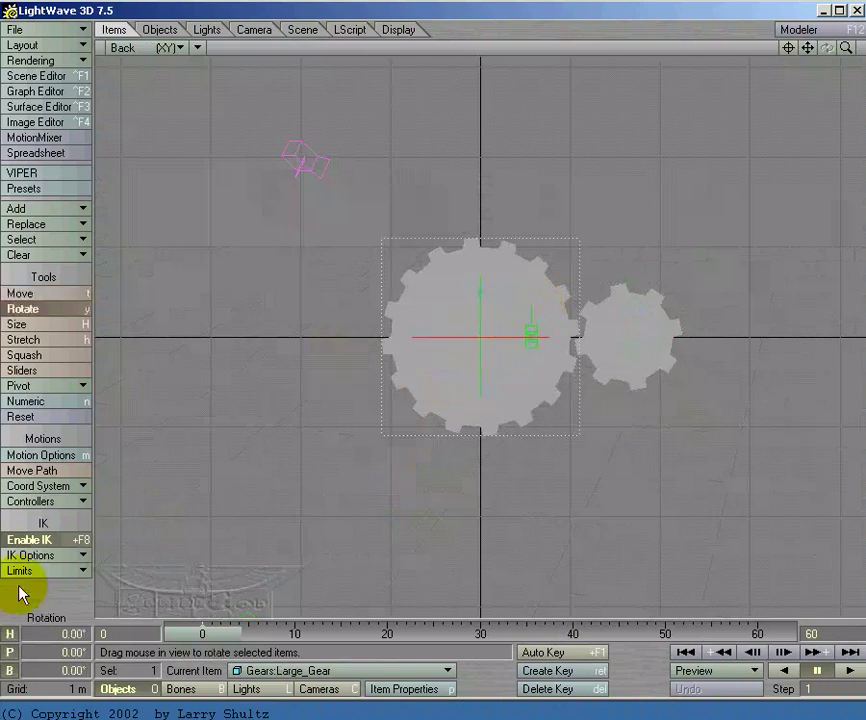
left_click(10, 634)
left_click_drag(490, 265, 535, 296)
key("ctrl+z")
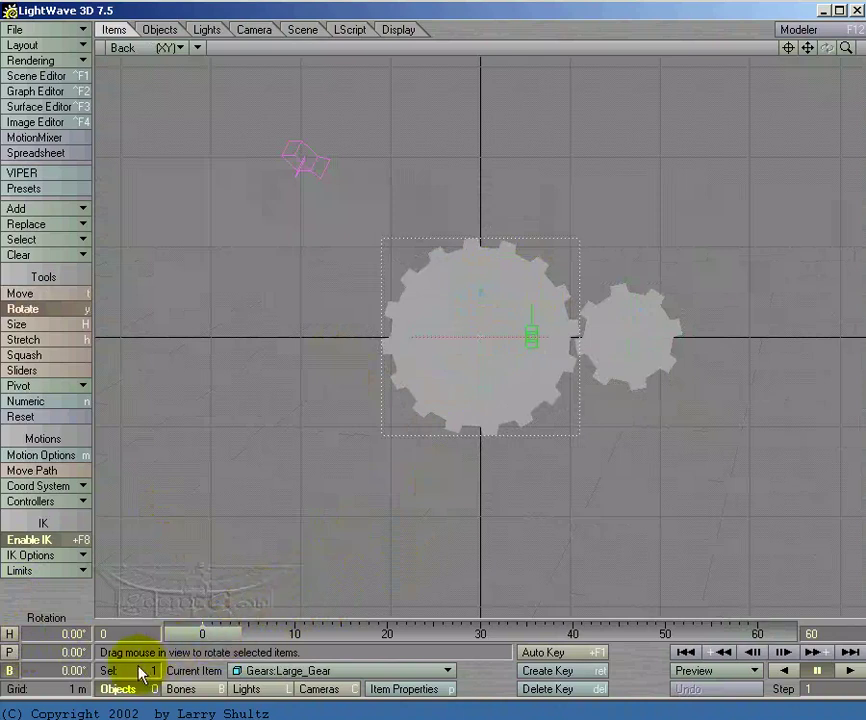
Step: Set the large gear's bank to 360° and create a key at frame 60
left_click(40, 670)
left_click(155, 670)
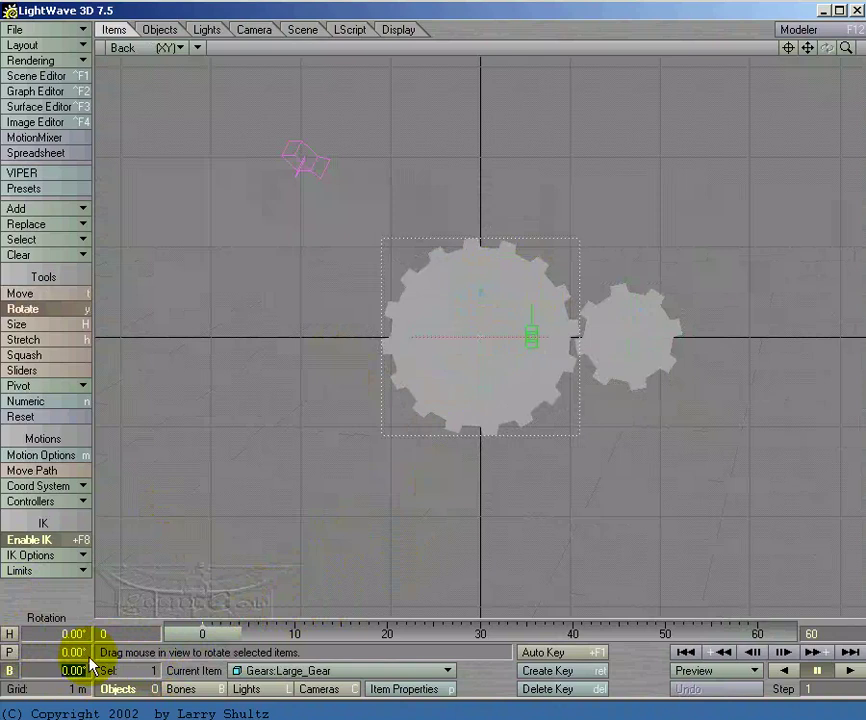
type("3")
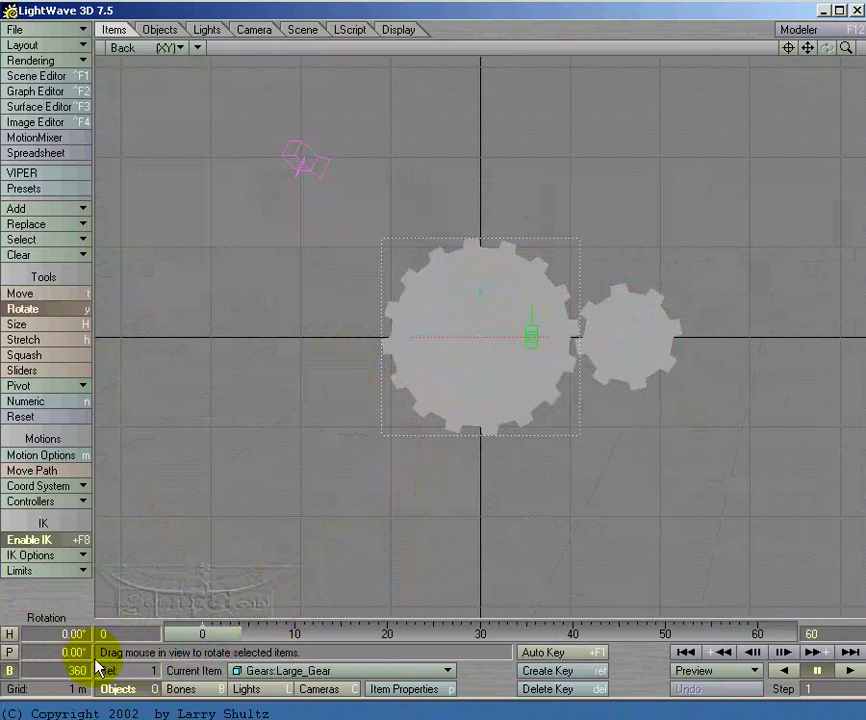
type("60")
key("Return")
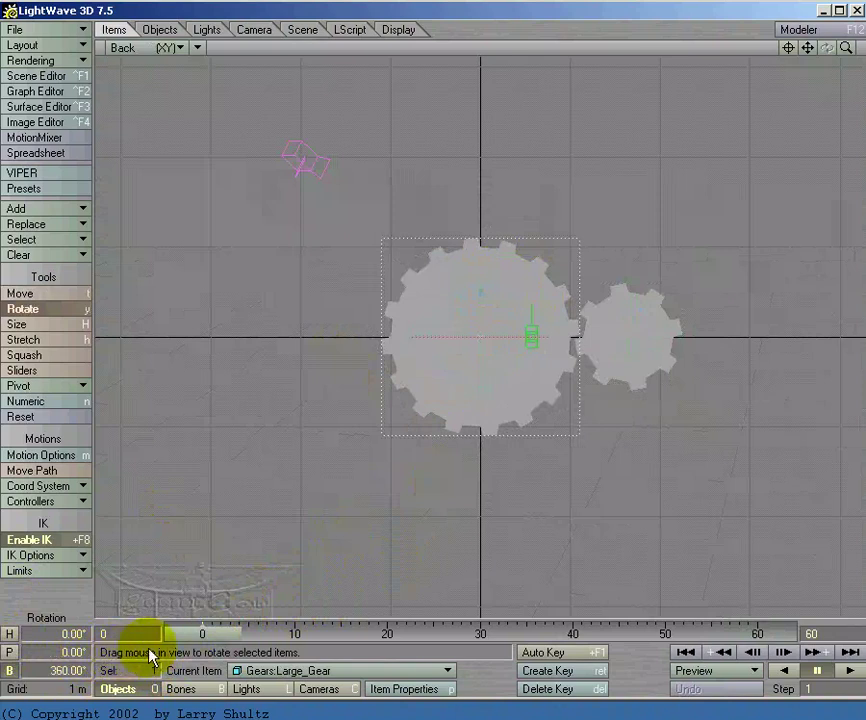
key("Return")
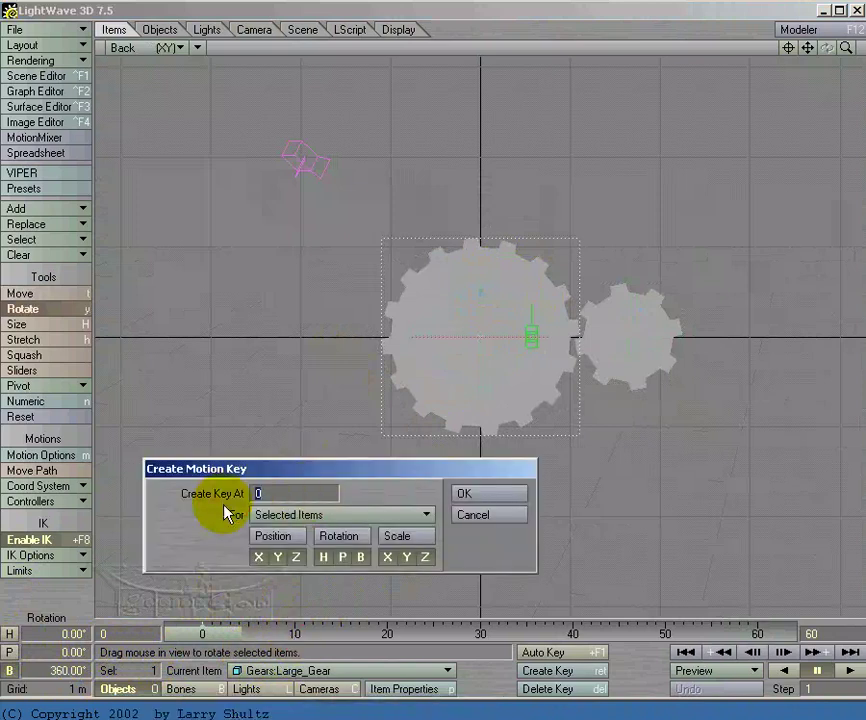
type("60")
key("Return")
Step: Step through the frames to preview the spin, return to frame 0 and recentre the view
left_click(202, 633)
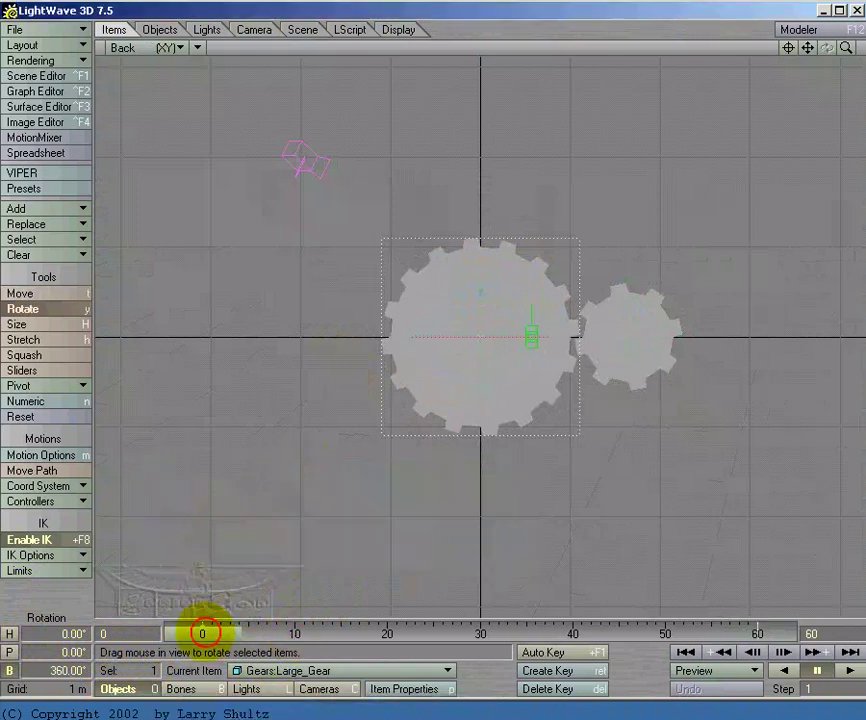
key("Right")
key("Right")
key("Right")
key("Right")
key("Right")
key("Right")
key("Right")
key("Right")
key("Right")
key("Right")
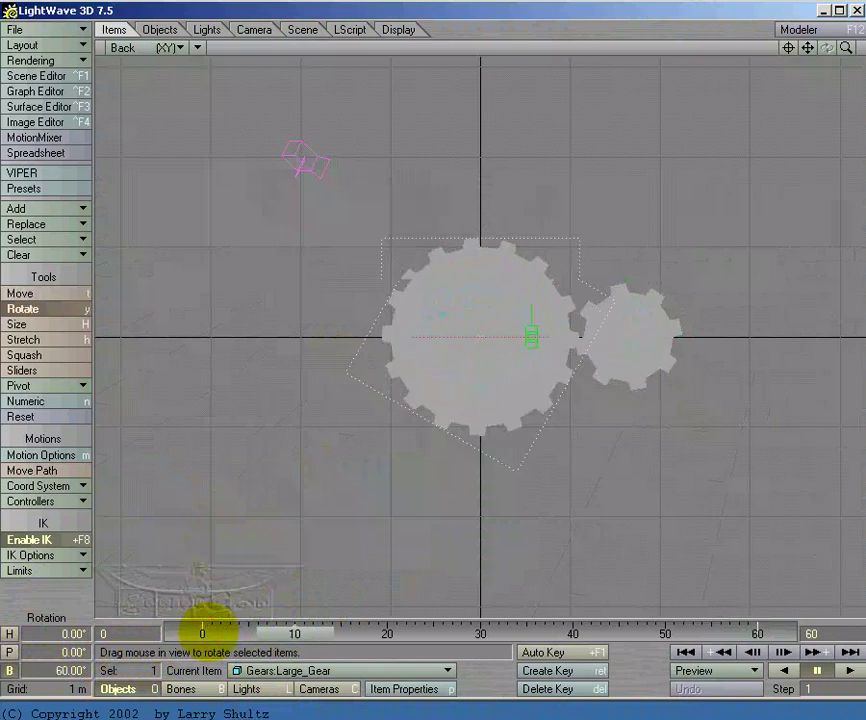
left_click(203, 632)
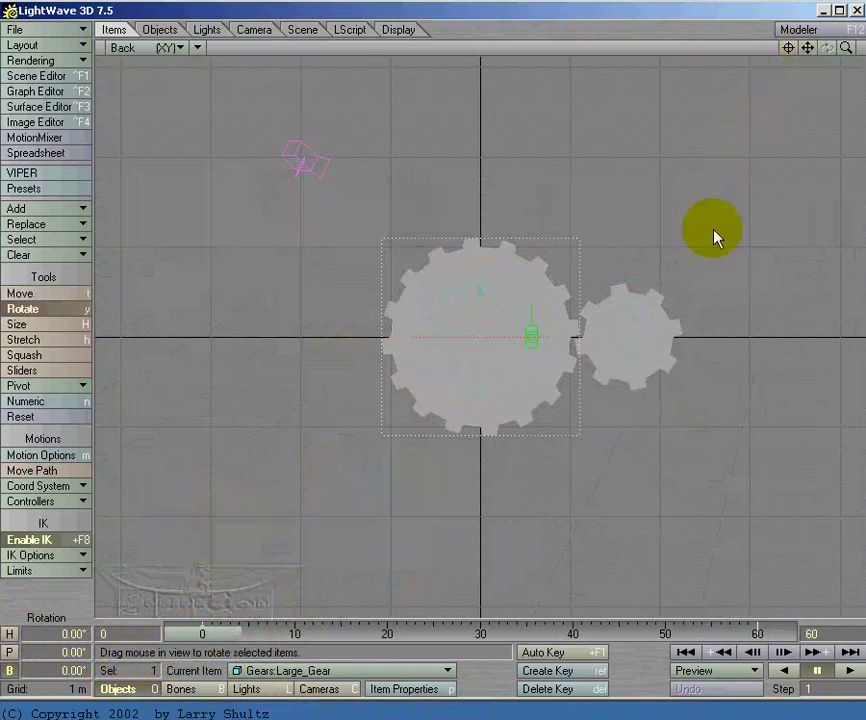
key("period")
left_click_drag(722, 243, 555, 238)
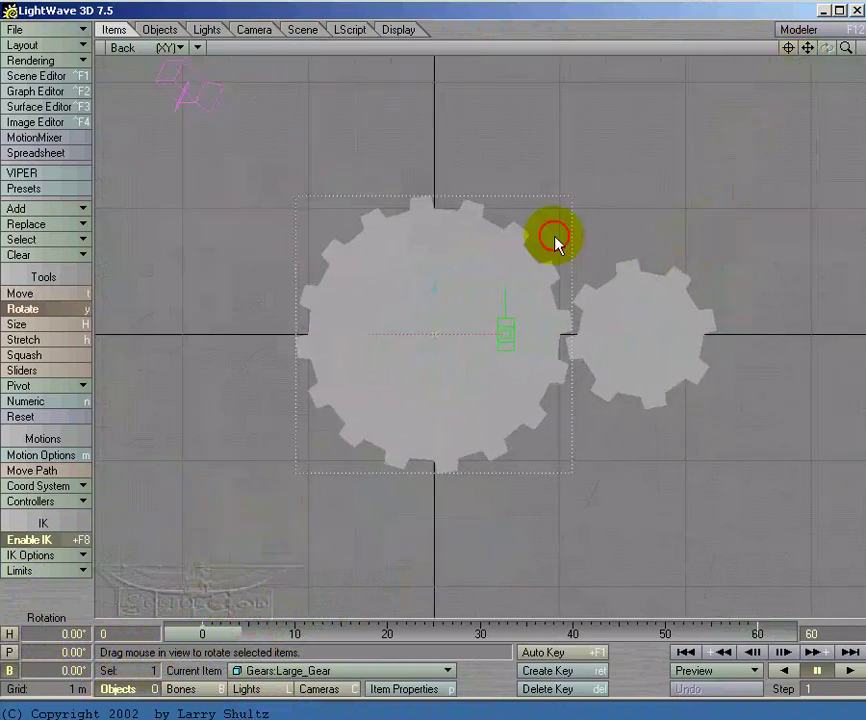
Step: Open the Graph Editor for Large_Gear and resize and reposition it so the gears and timeline stay visible
left_click(36, 92)
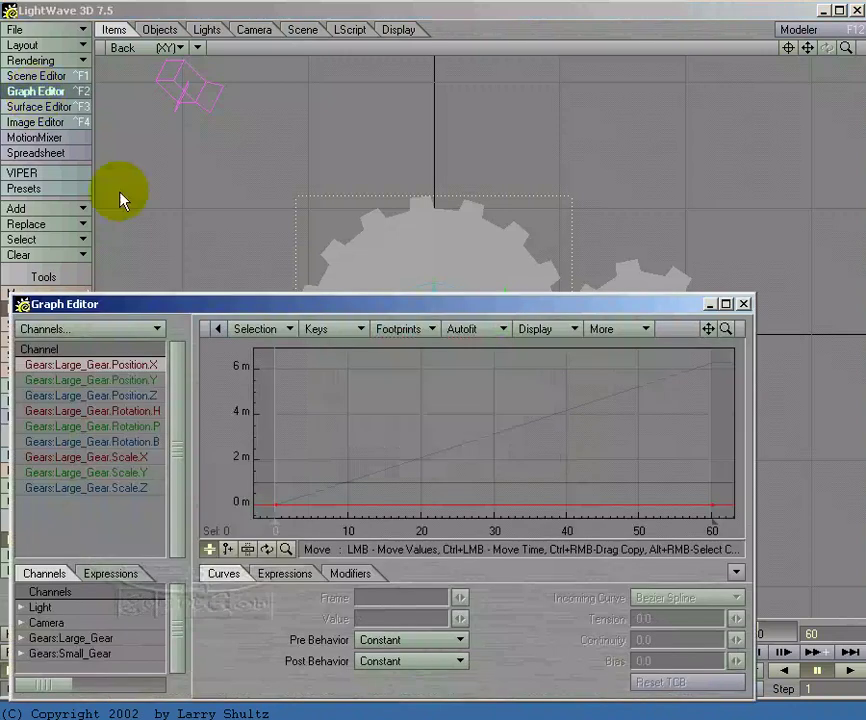
left_click(805, 48)
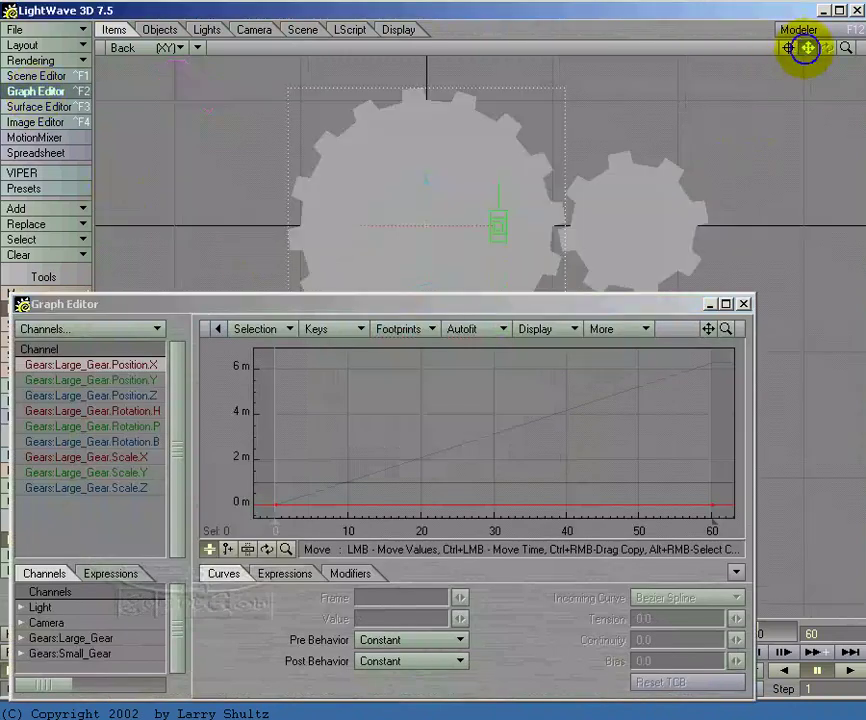
left_click_drag(807, 47, 758, 58)
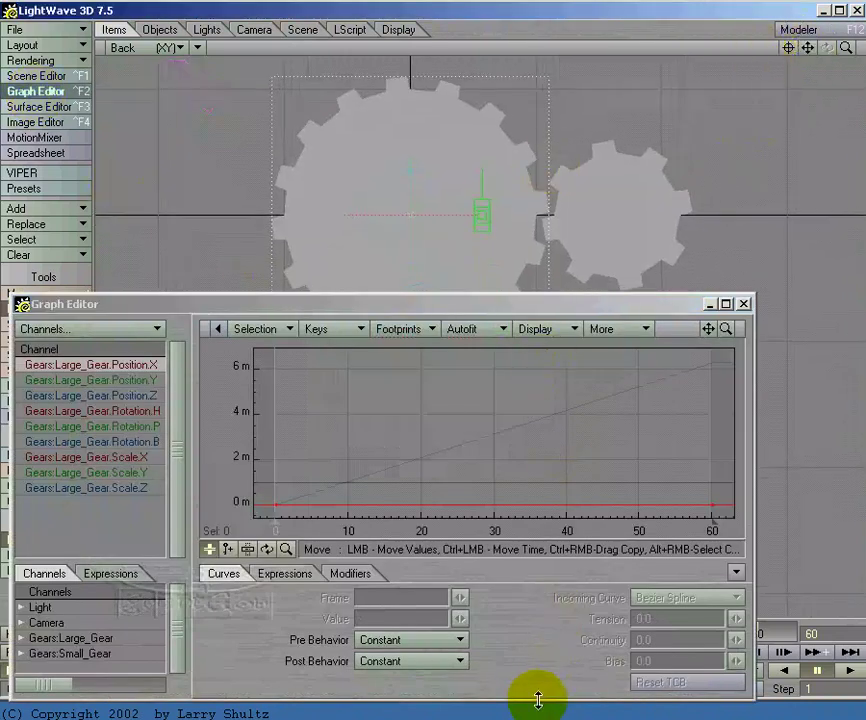
left_click_drag(538, 700, 565, 604)
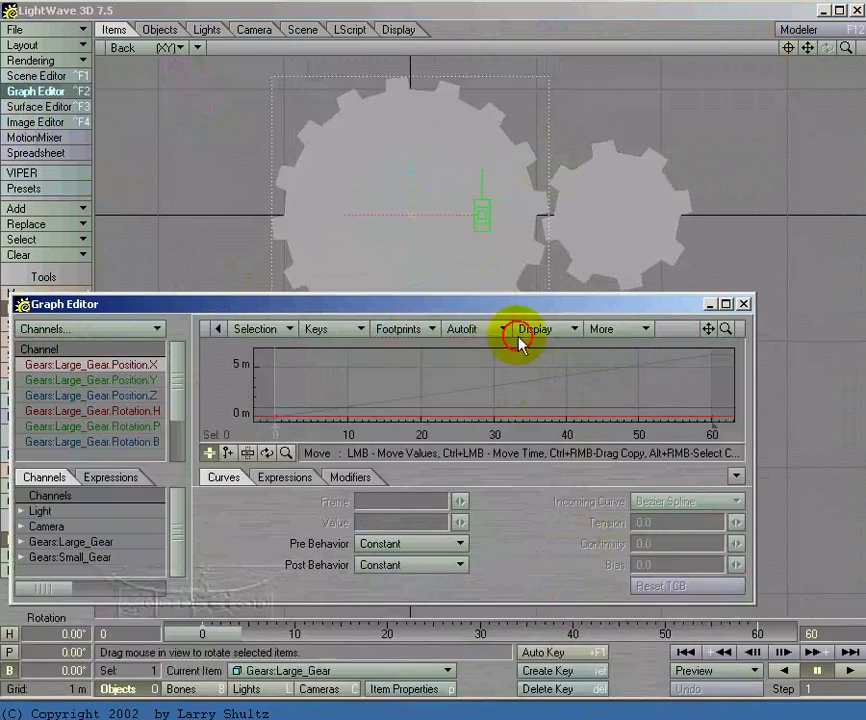
left_click_drag(489, 304, 484, 418)
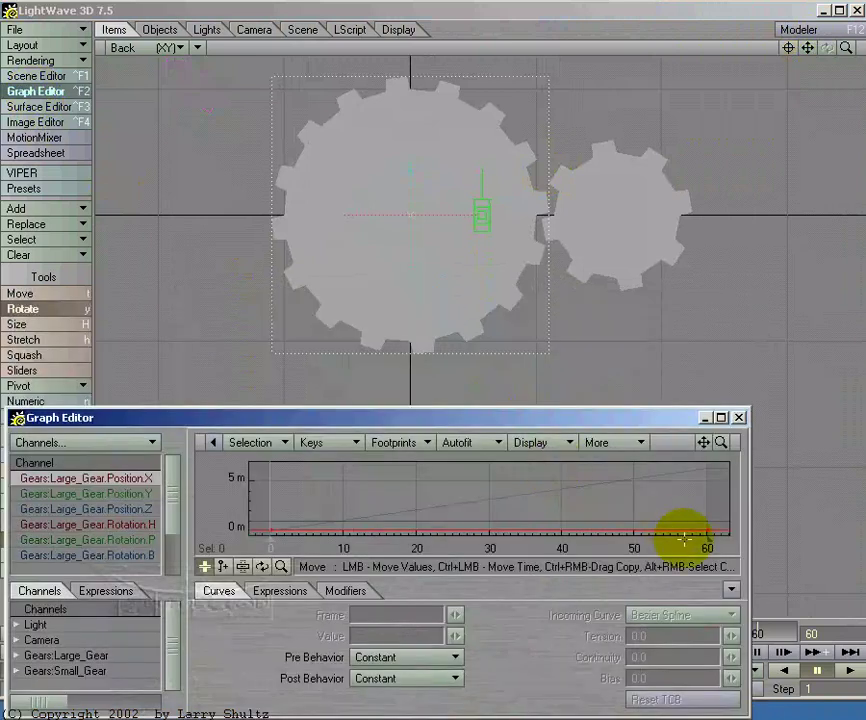
left_click_drag(749, 556, 858, 545)
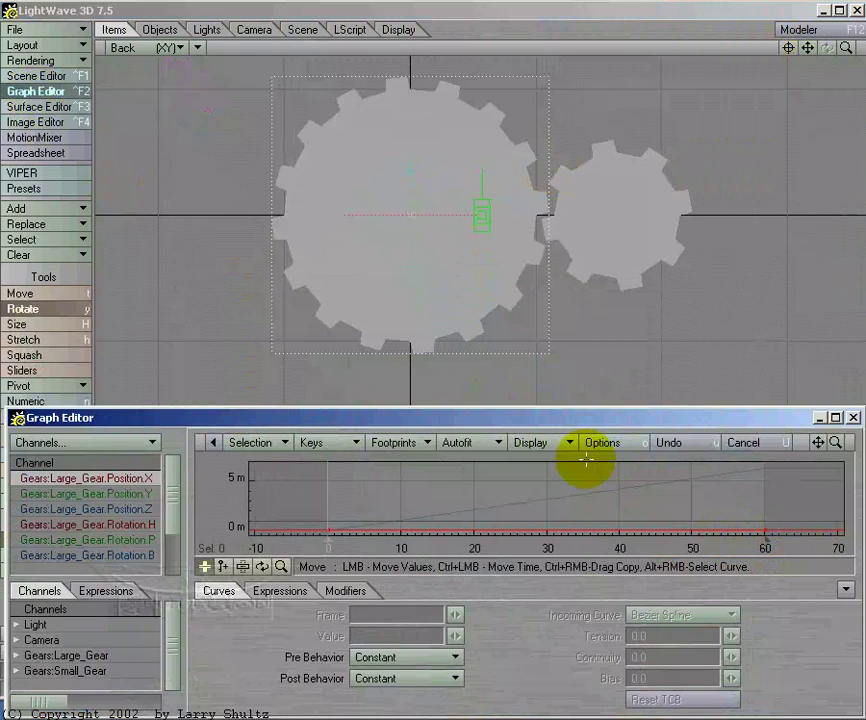
left_click_drag(551, 414, 557, 373)
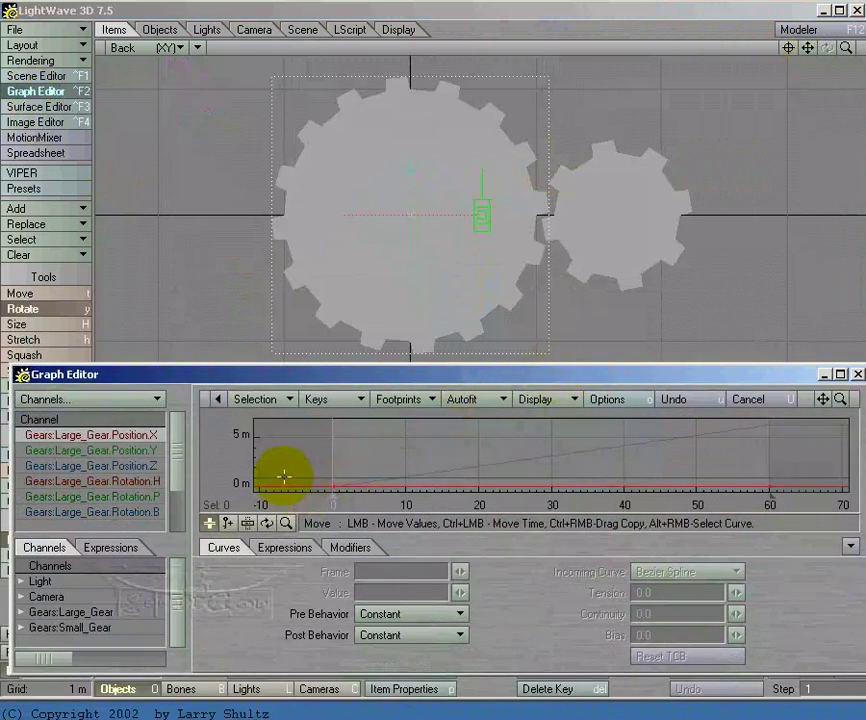
Step: Create a new expression named 'rotate' and clear its placeholder value
left_click(295, 550)
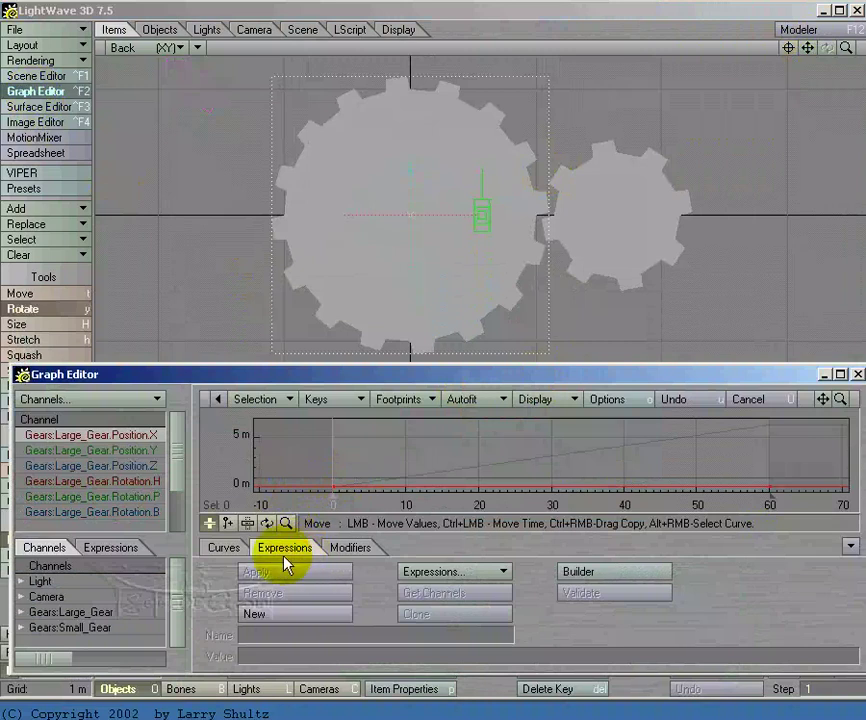
left_click(274, 614)
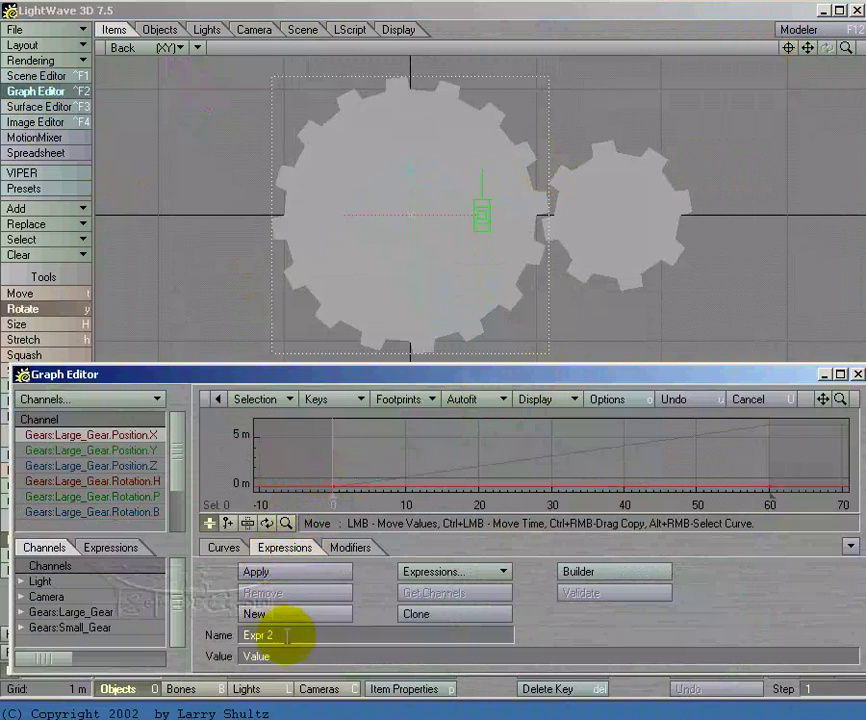
left_click(240, 640)
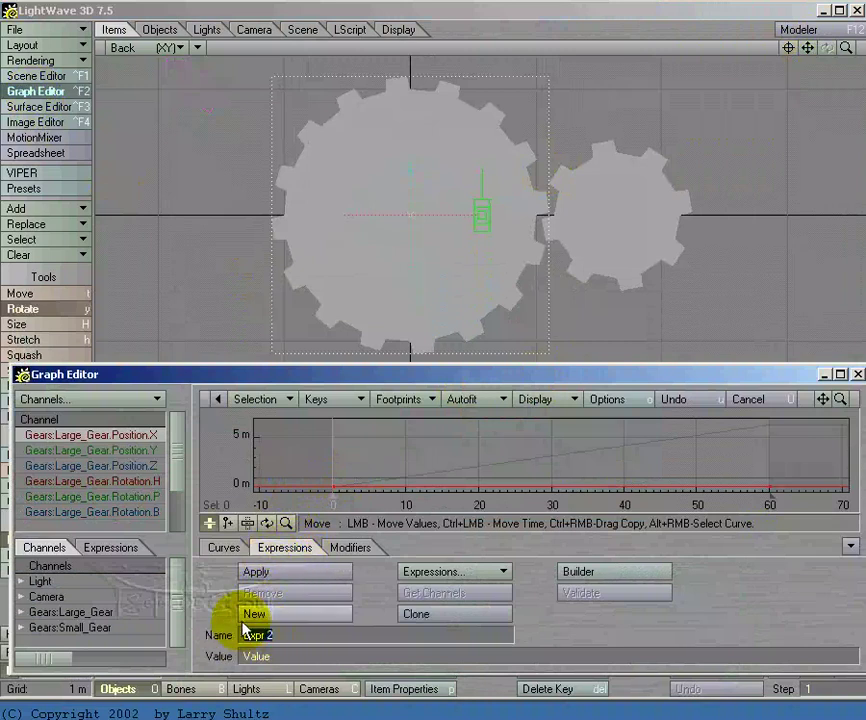
type("rotate")
key("Tab")
key("BackSpace")
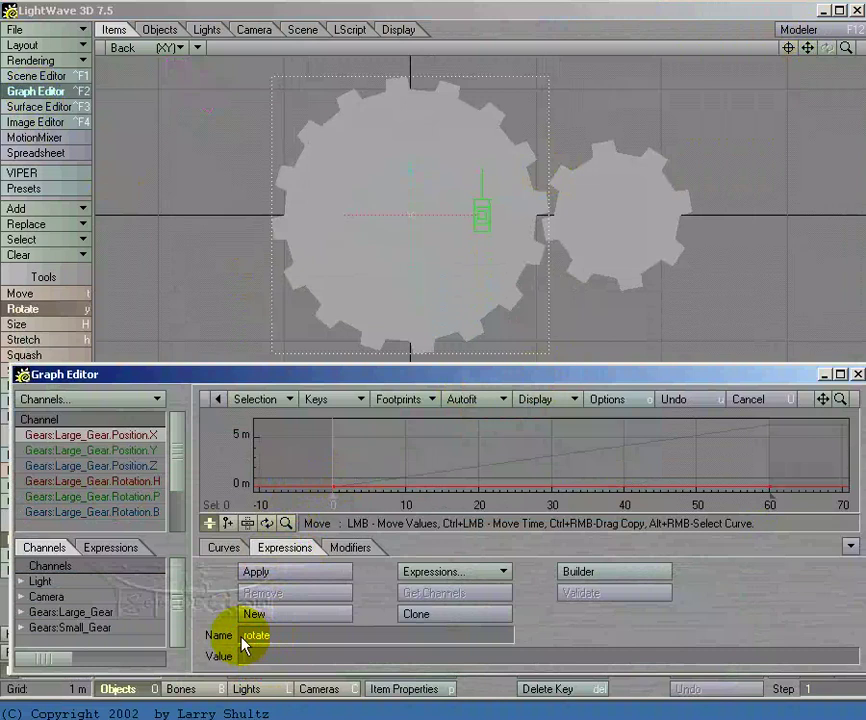
Step: Append the Large_Gear.Rotation.B channel to the rotate expression's value
left_click(280, 500)
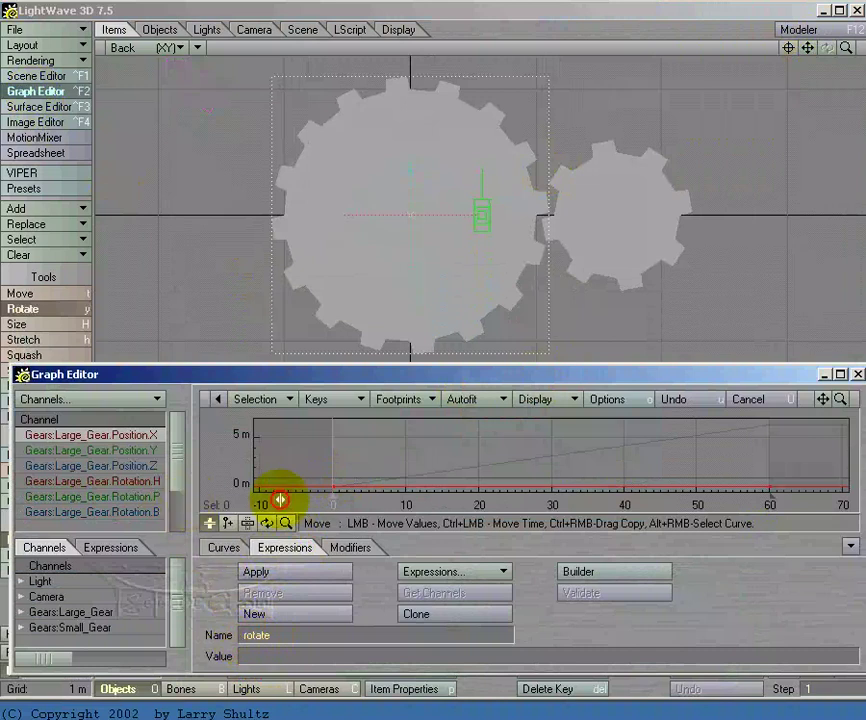
left_click_drag(280, 500, 284, 499)
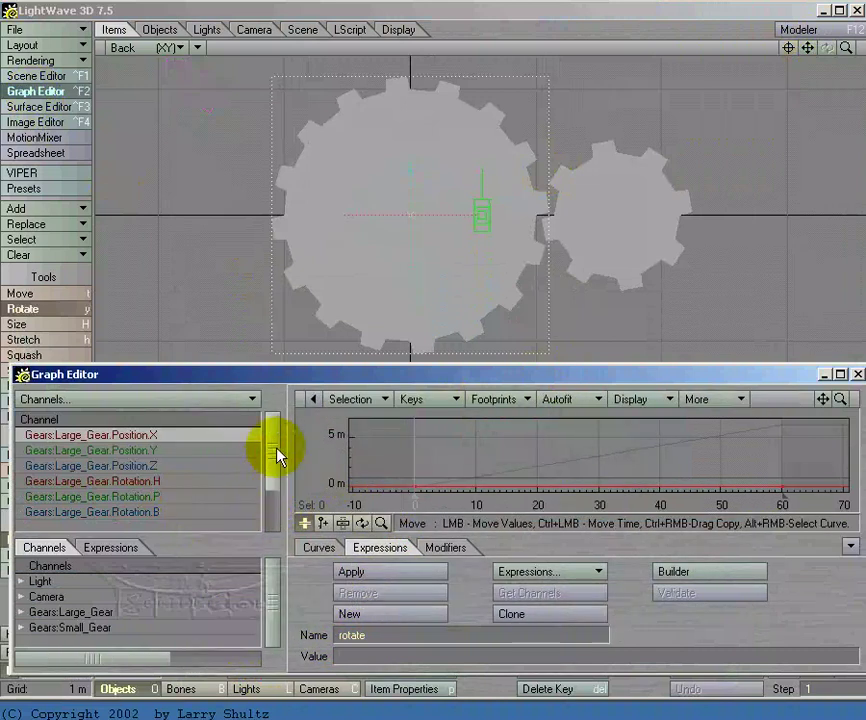
left_click(163, 513)
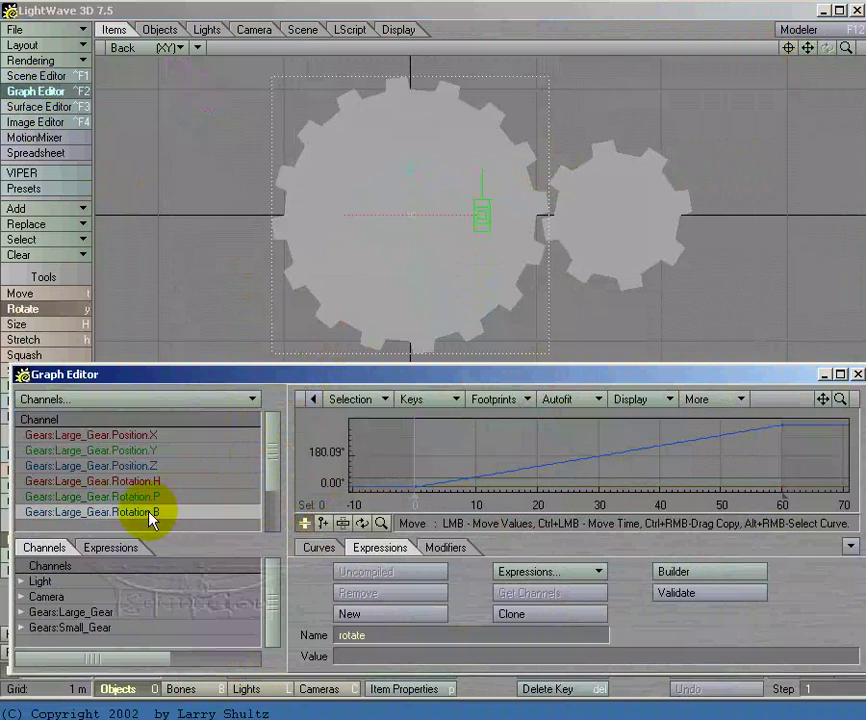
right_click(151, 513)
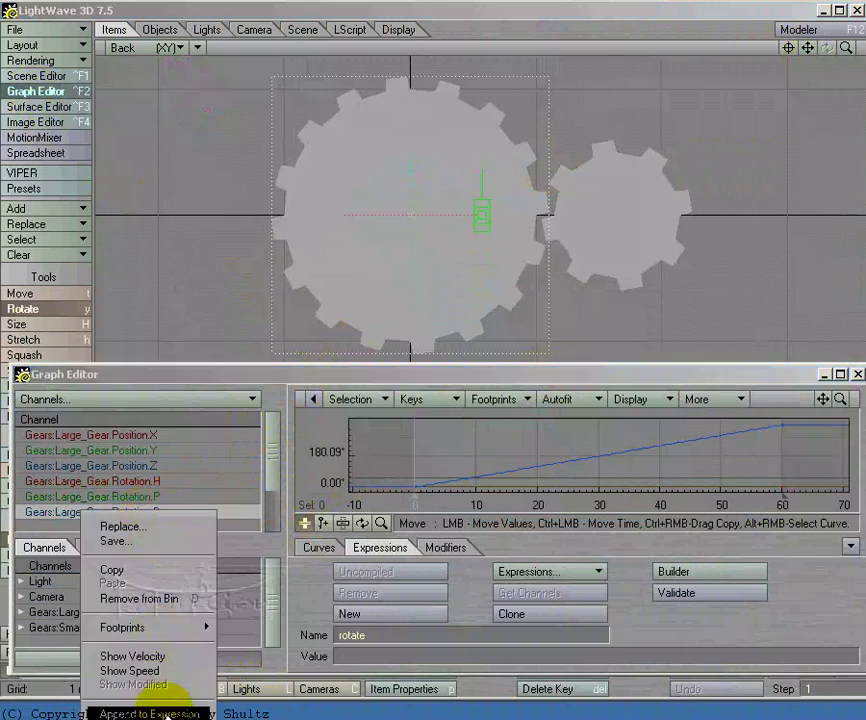
left_click(160, 712)
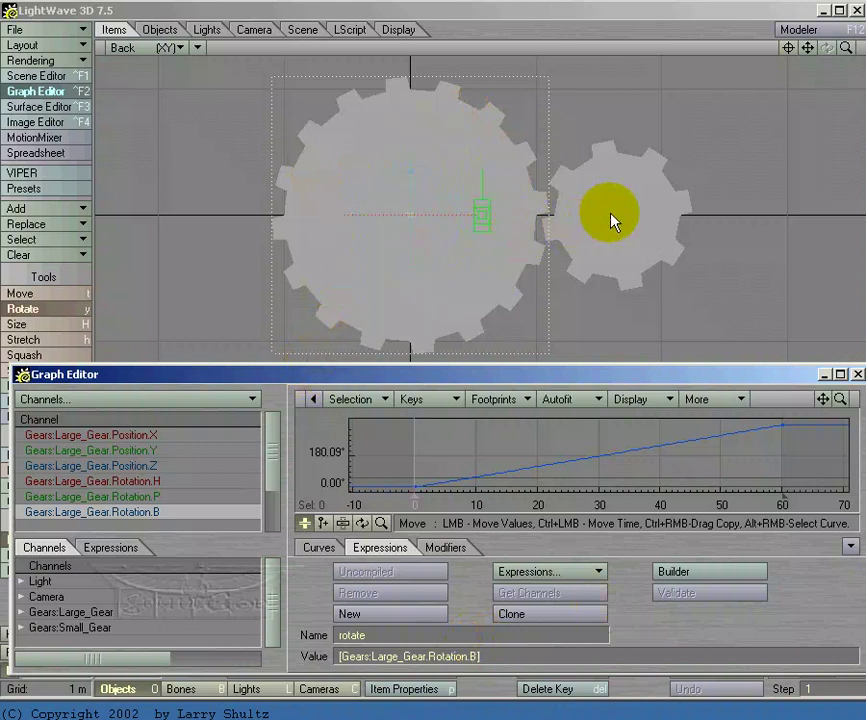
Step: Apply the rotate expression to the Gears:Small_Gear.Rotation.B channel in the Graph Editor
left_click(612, 222)
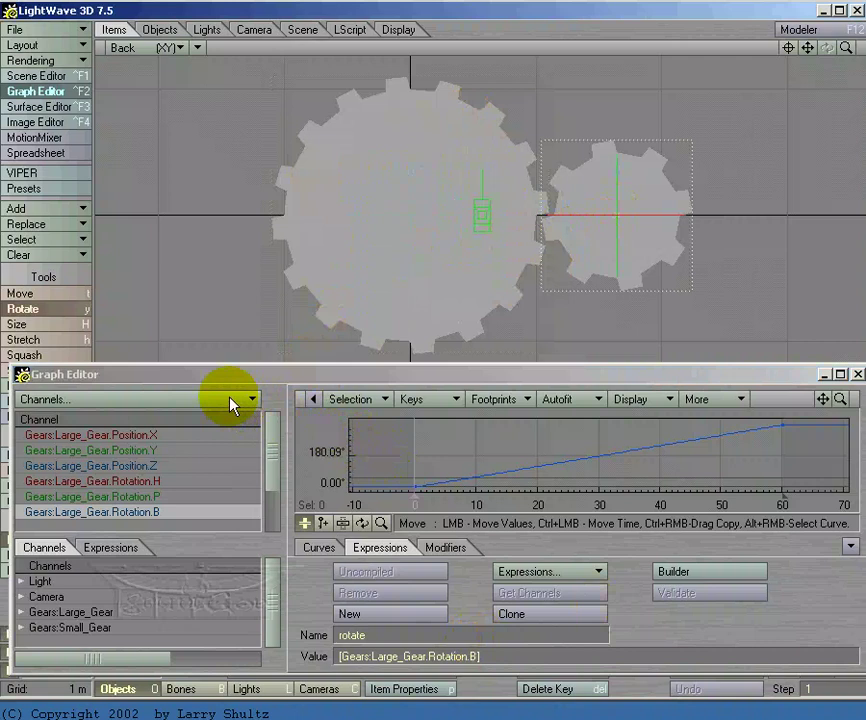
left_click(224, 369)
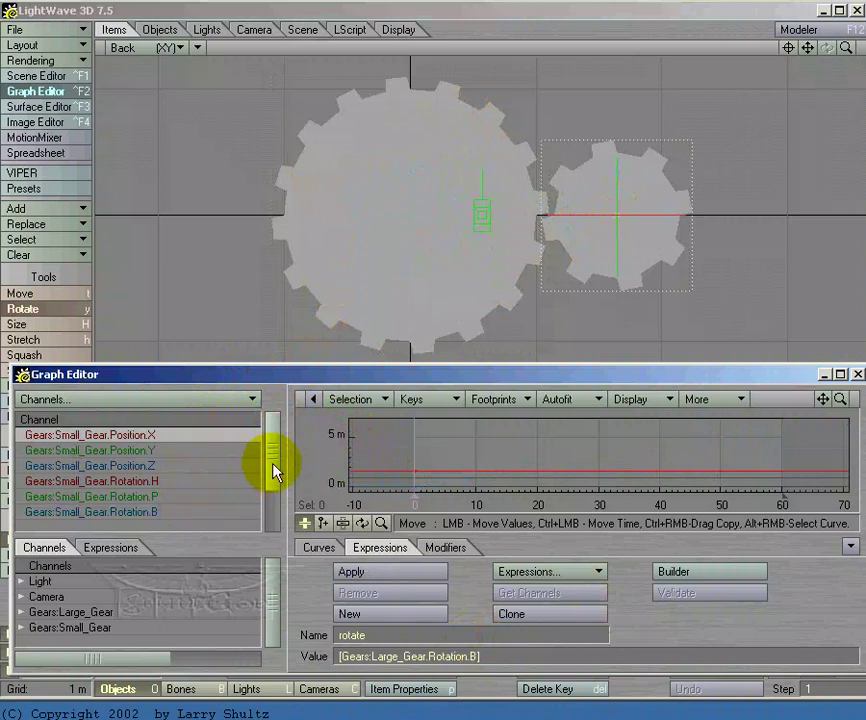
left_click_drag(273, 460, 265, 488)
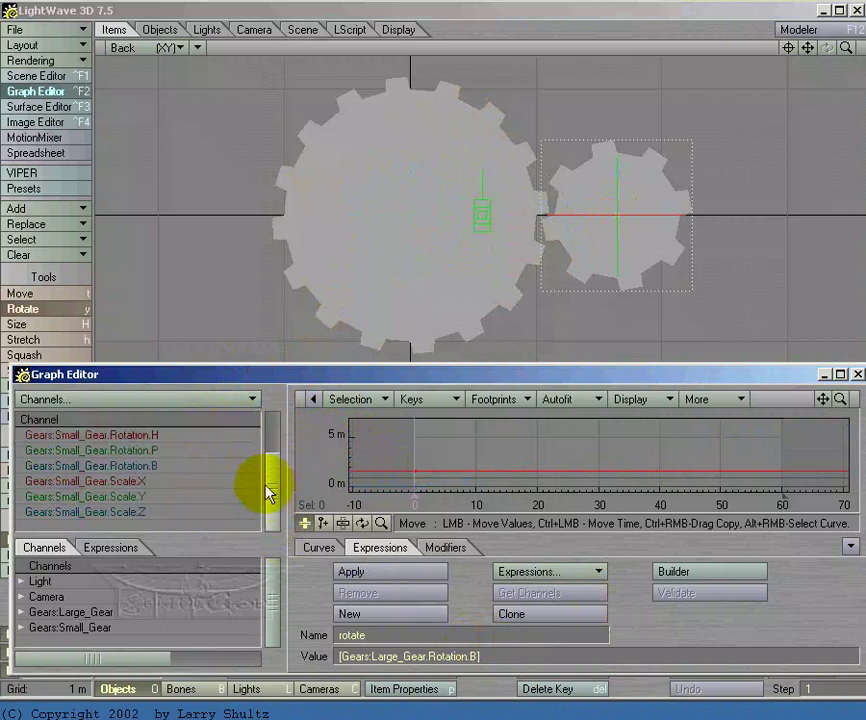
left_click(163, 466)
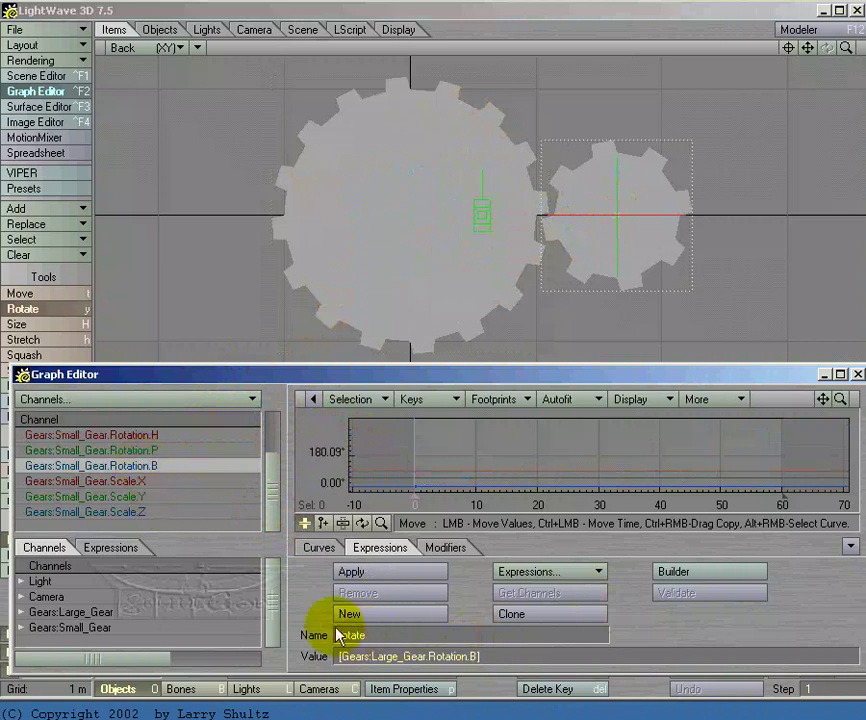
left_click(369, 578)
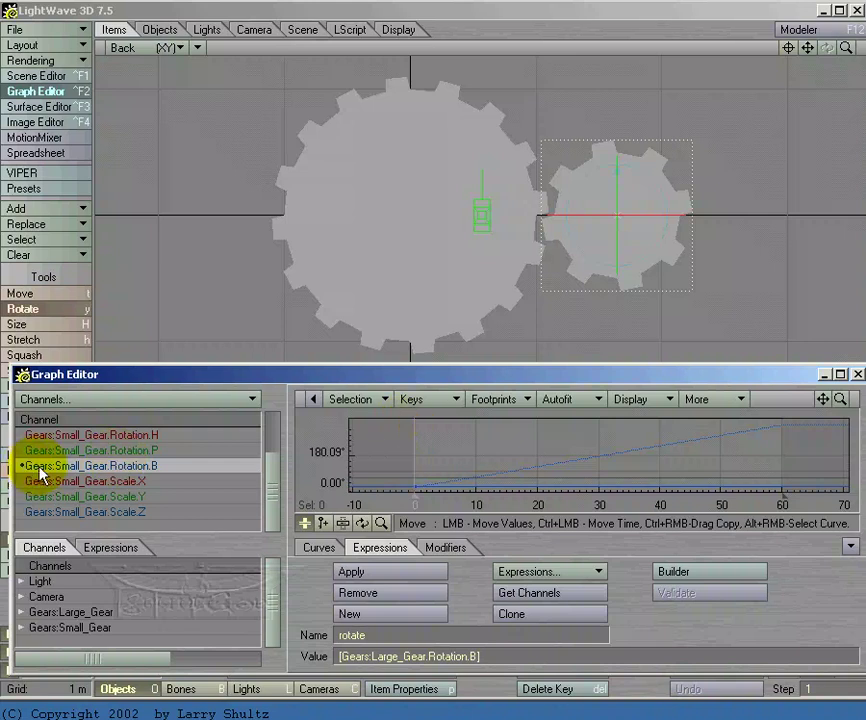
left_click(104, 550)
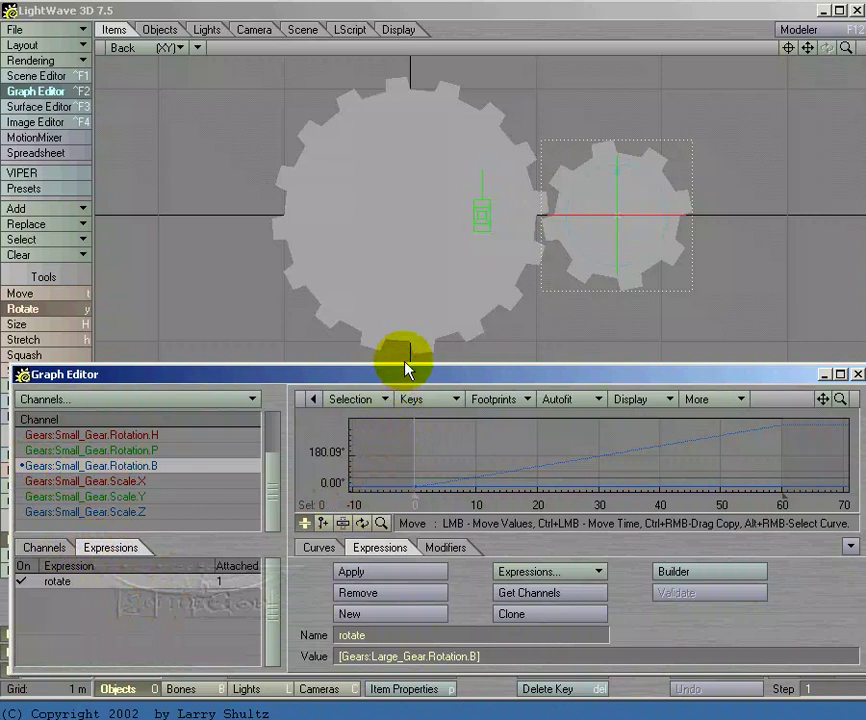
Step: Uncover the timeline and scrub the early frames to confirm the small gear turns with the large gear
left_click_drag(406, 370, 403, 336)
left_click_drag(808, 46, 807, 48)
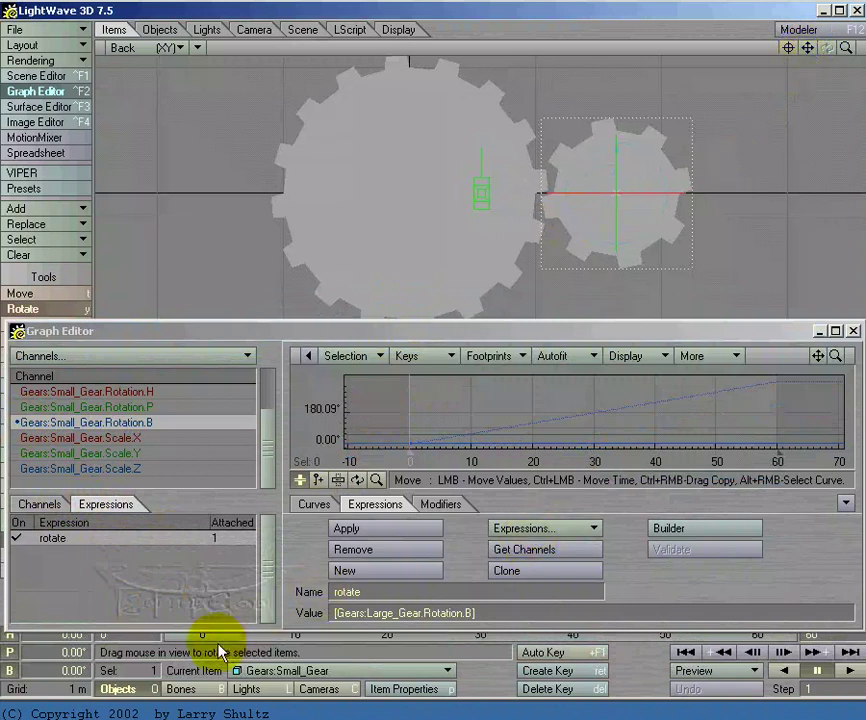
left_click_drag(216, 636, 212, 629)
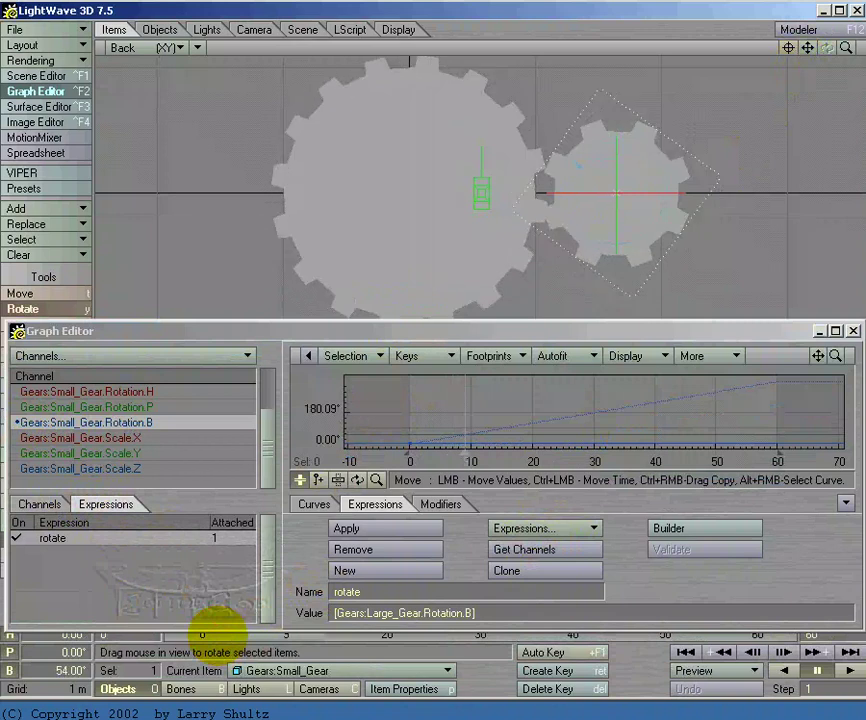
left_click_drag(213, 629, 203, 629)
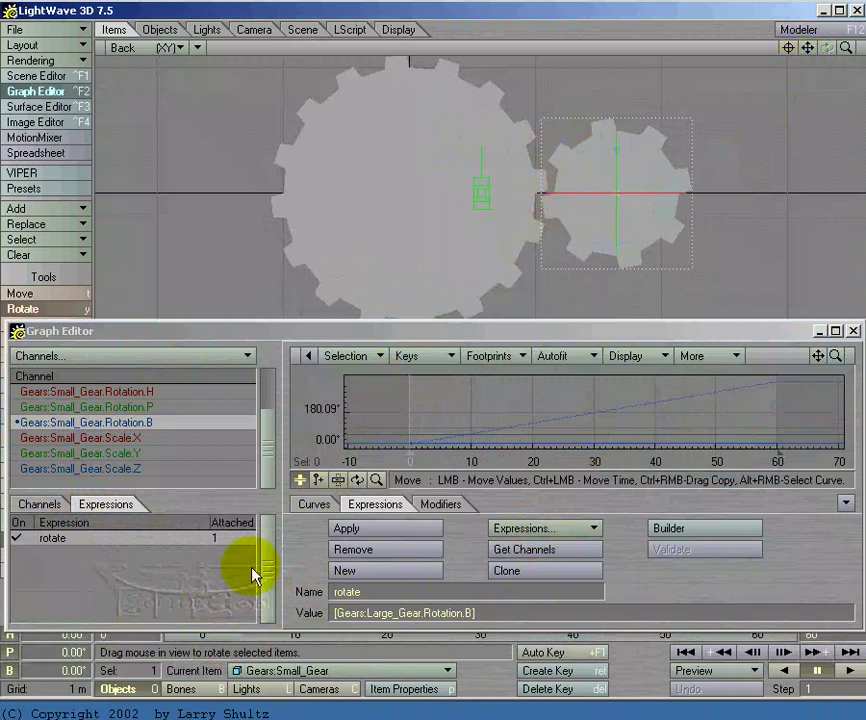
left_click(209, 634)
left_click_drag(209, 634, 201, 631)
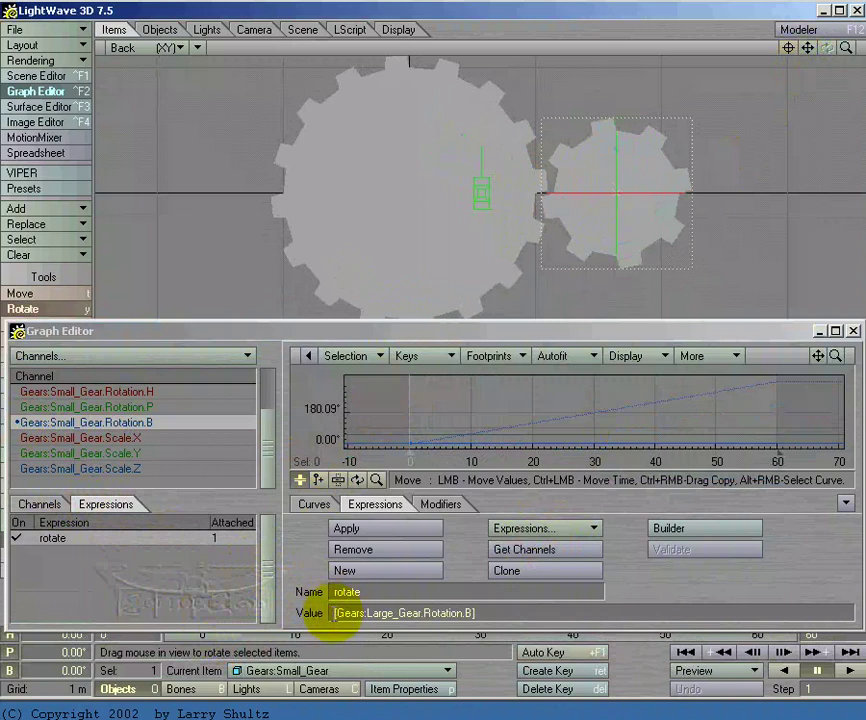
left_click(322, 613)
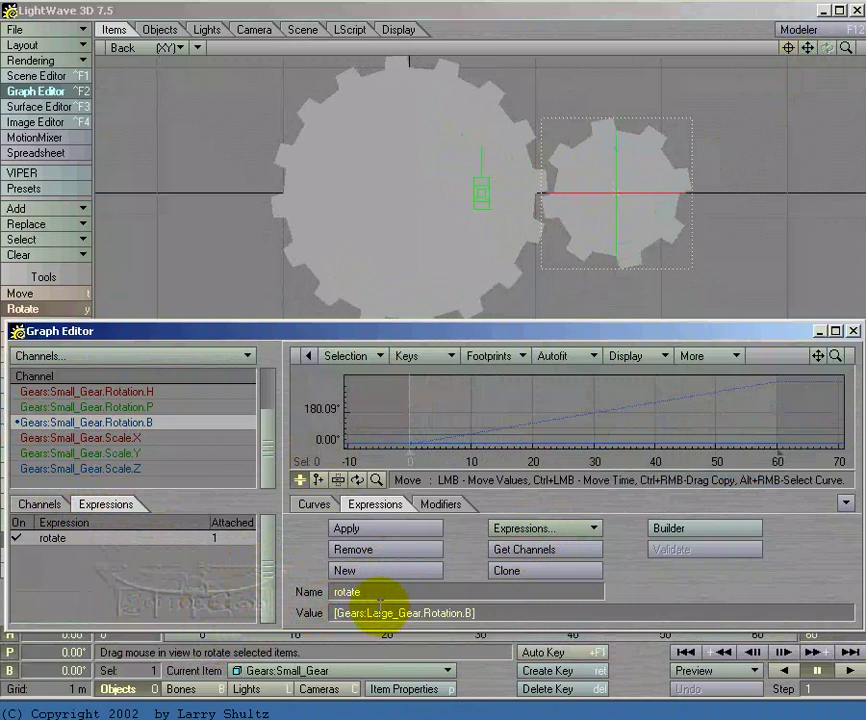
type("-")
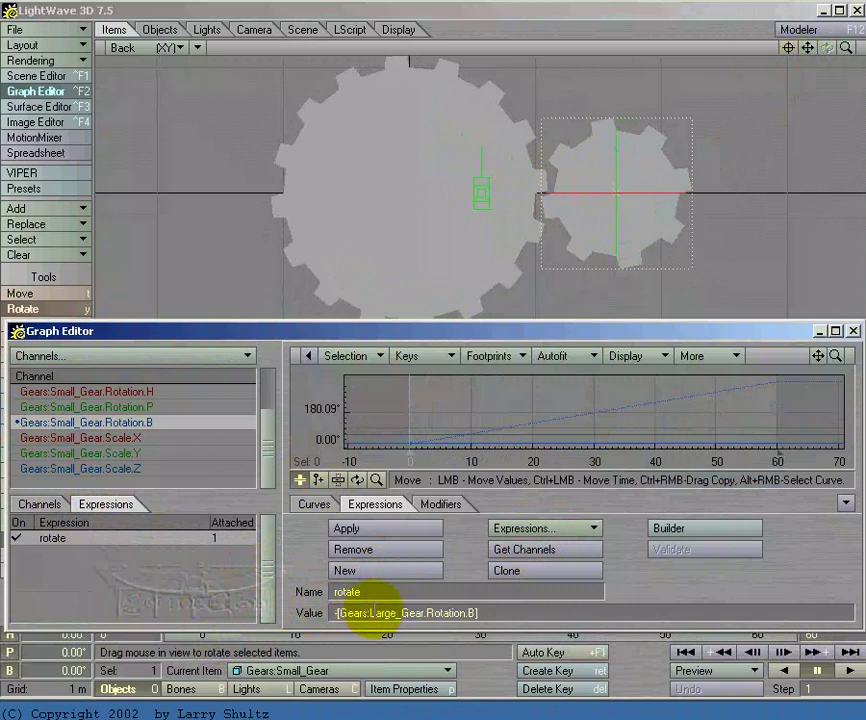
key("Return")
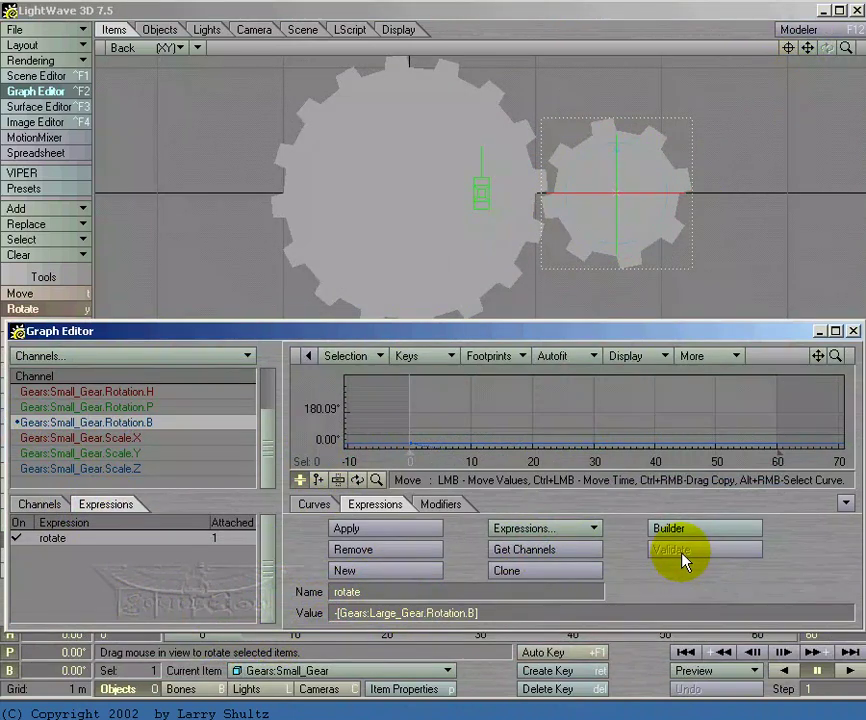
left_click(224, 635)
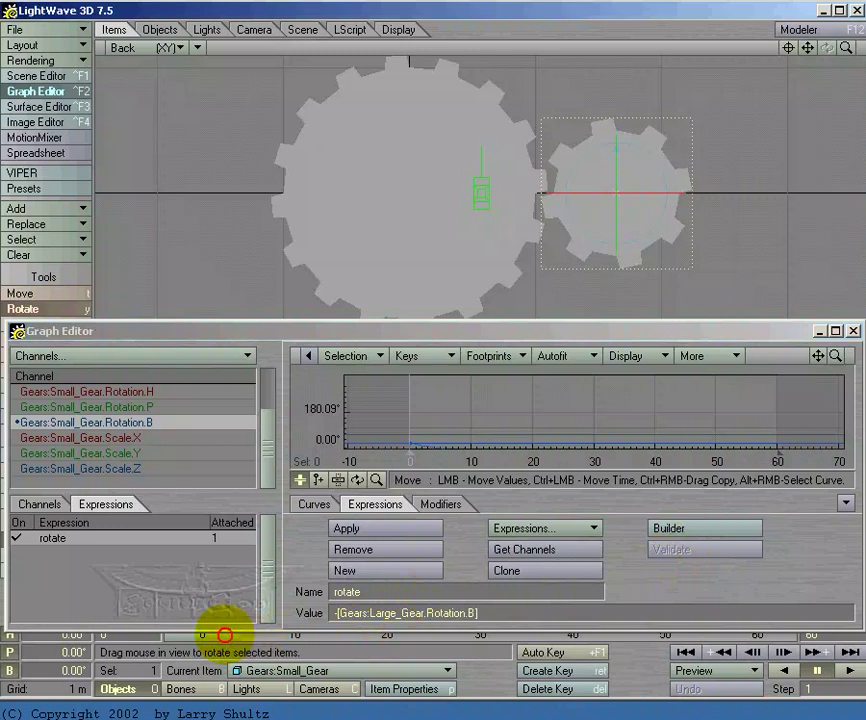
mouse_move(224, 635)
left_mouse_down()
mouse_move(240, 633)
mouse_move(216, 627)
mouse_move(228, 628)
mouse_move(224, 634)
left_mouse_up()
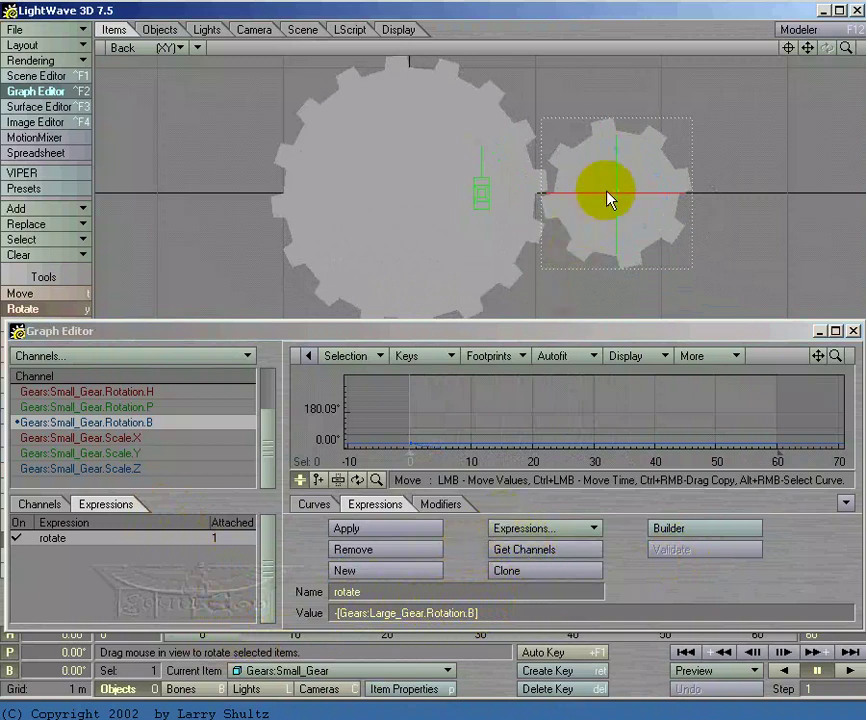
Step: Switch off the rotate expression, then nudge the small gear's position and key it
left_click(17, 539)
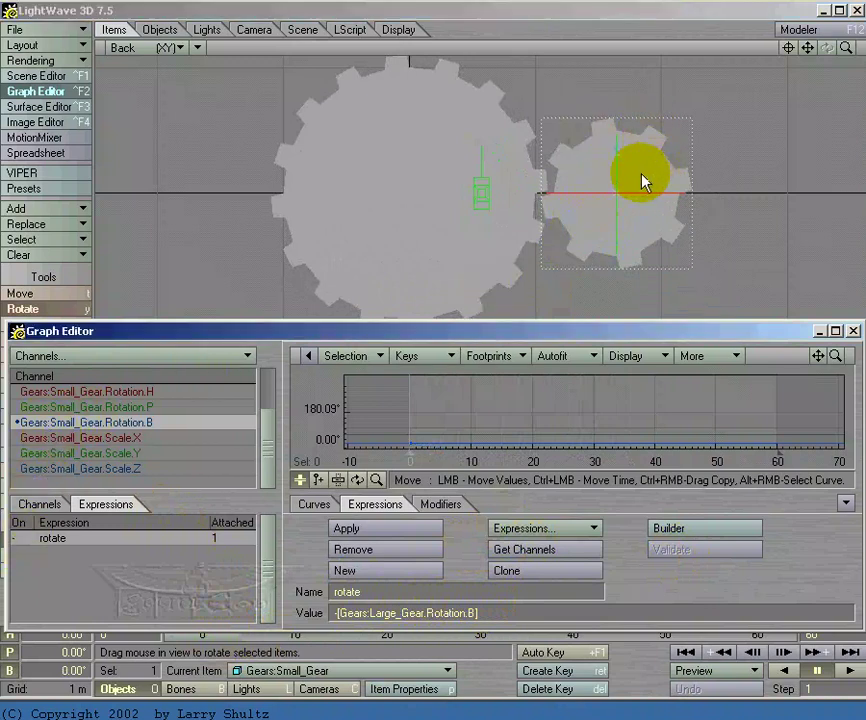
right_click_drag(643, 181, 683, 181)
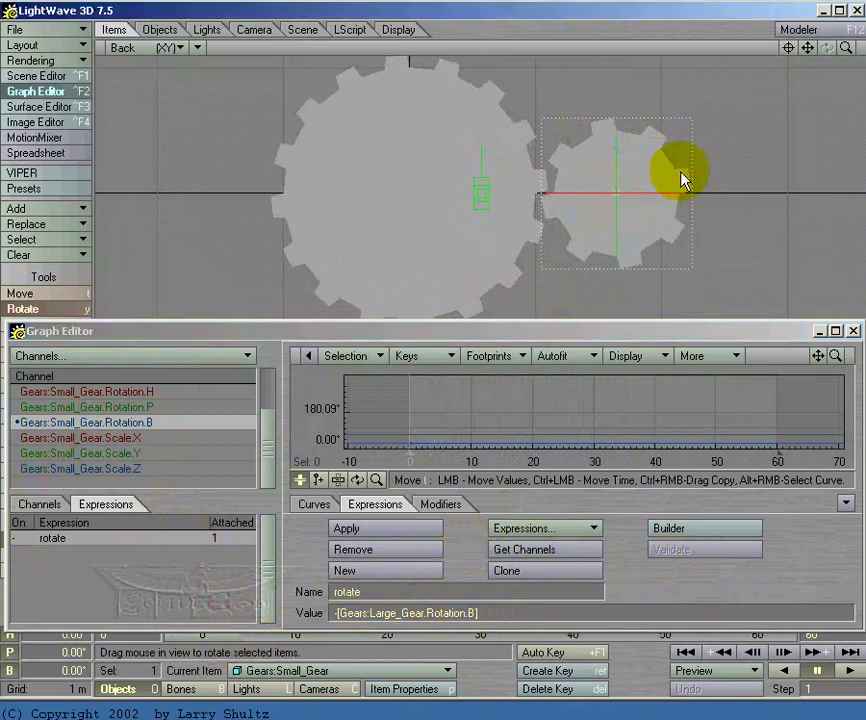
key("t")
left_click_drag(680, 195, 668, 197)
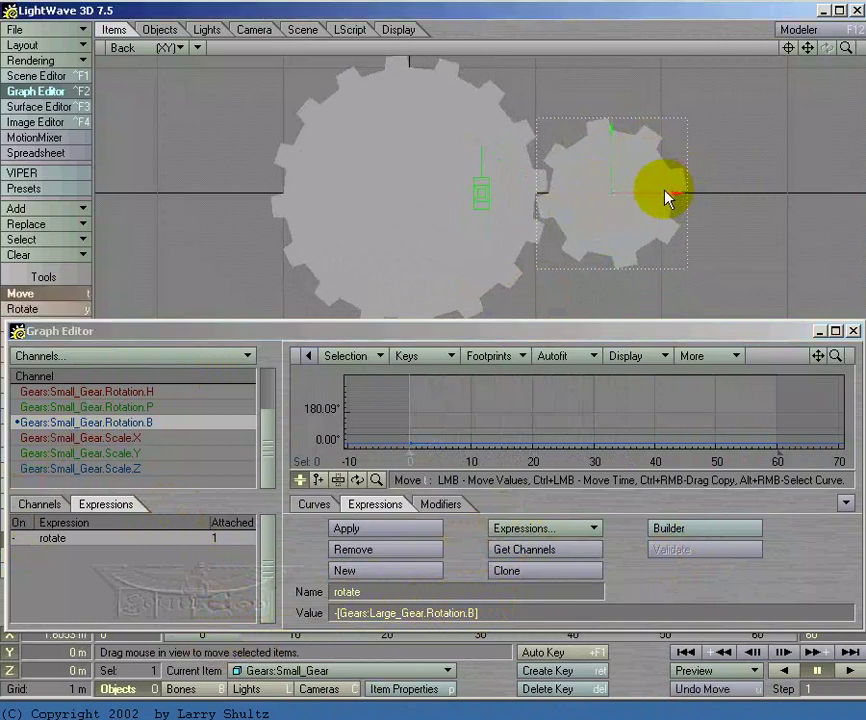
key("Return")
key("Return")
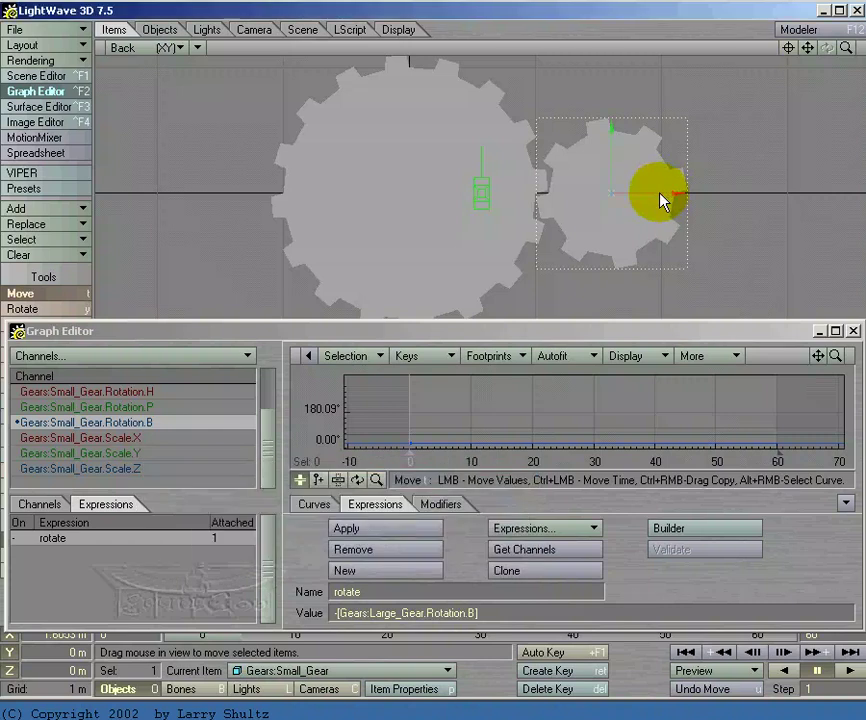
Step: Rotate the small gear to a -3.20° bank so its teeth mesh with the large gear
key("y")
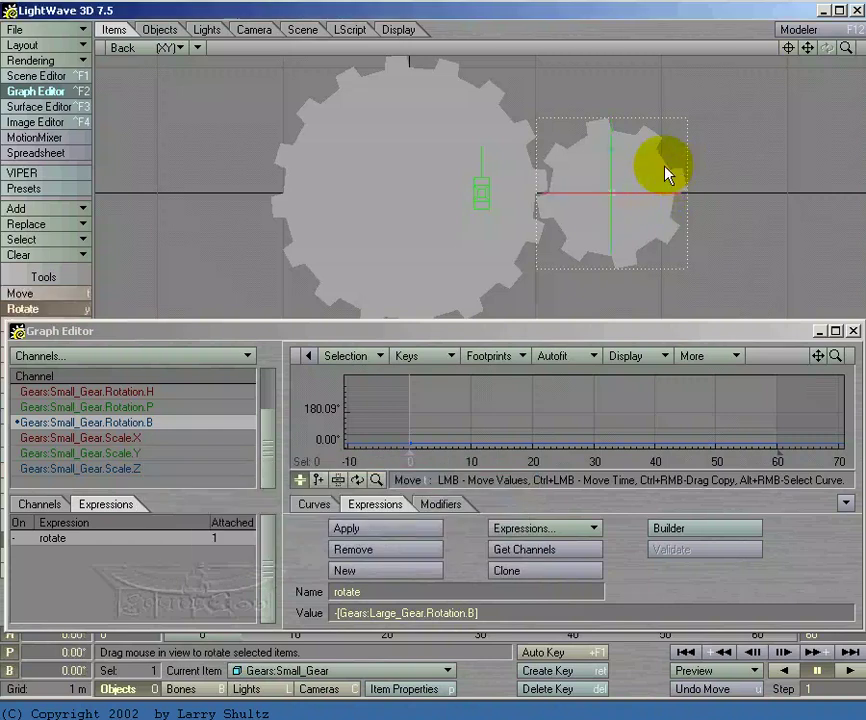
left_click_drag(655, 175, 655, 168)
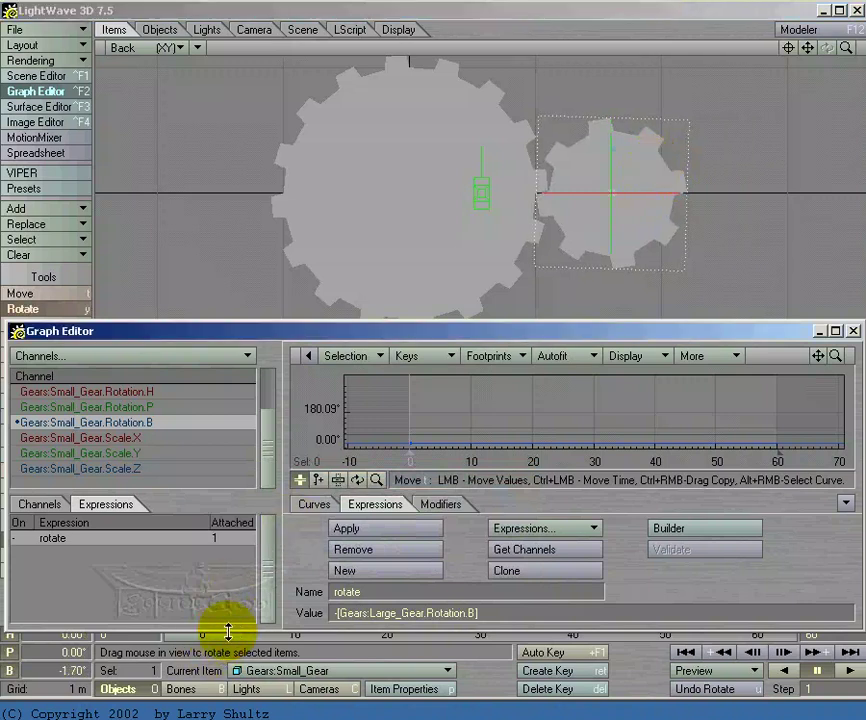
left_click_drag(226, 634, 203, 634)
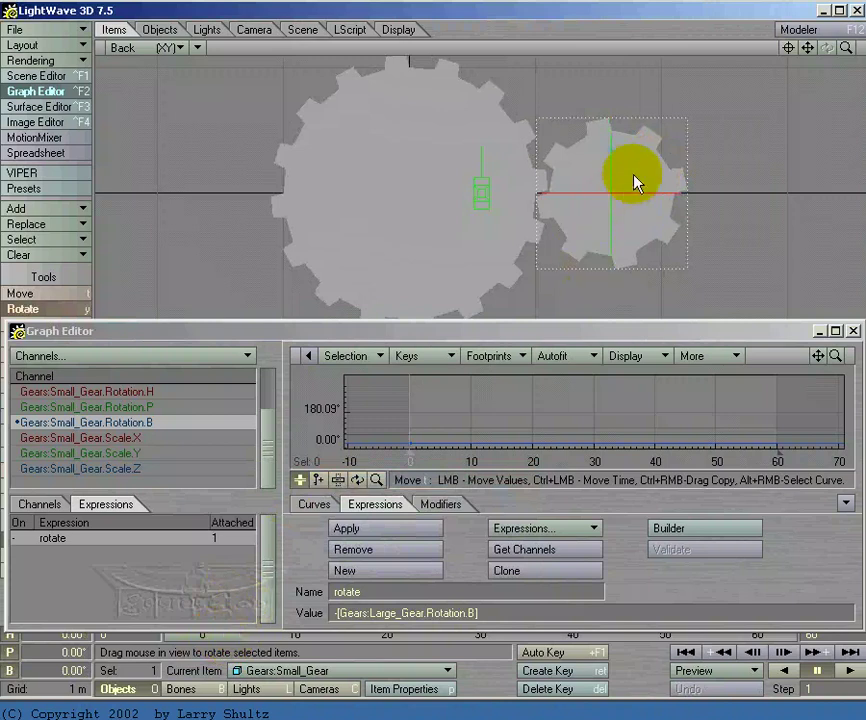
left_click_drag(655, 175, 652, 163)
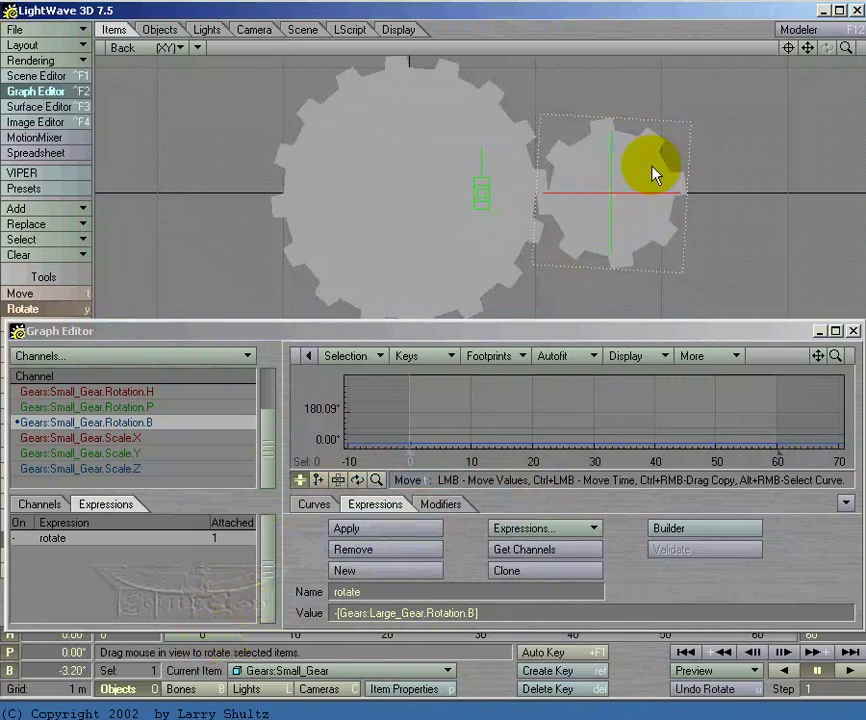
Step: Key the small gear's meshing angle, re-enable the rotate expression, and scrub to check the motion
key("Return")
key("Return")
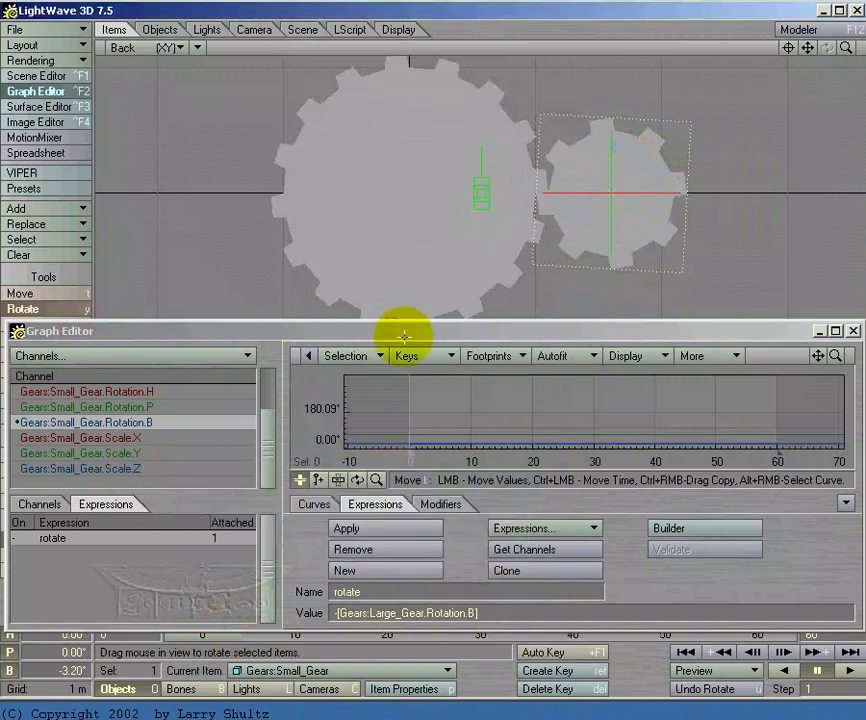
left_click(17, 539)
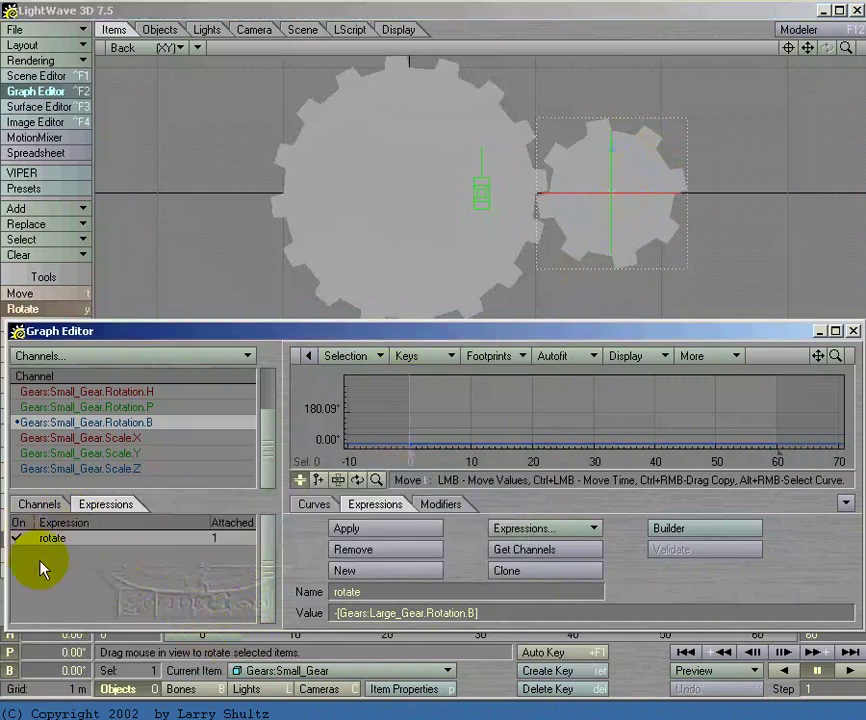
left_click(218, 632)
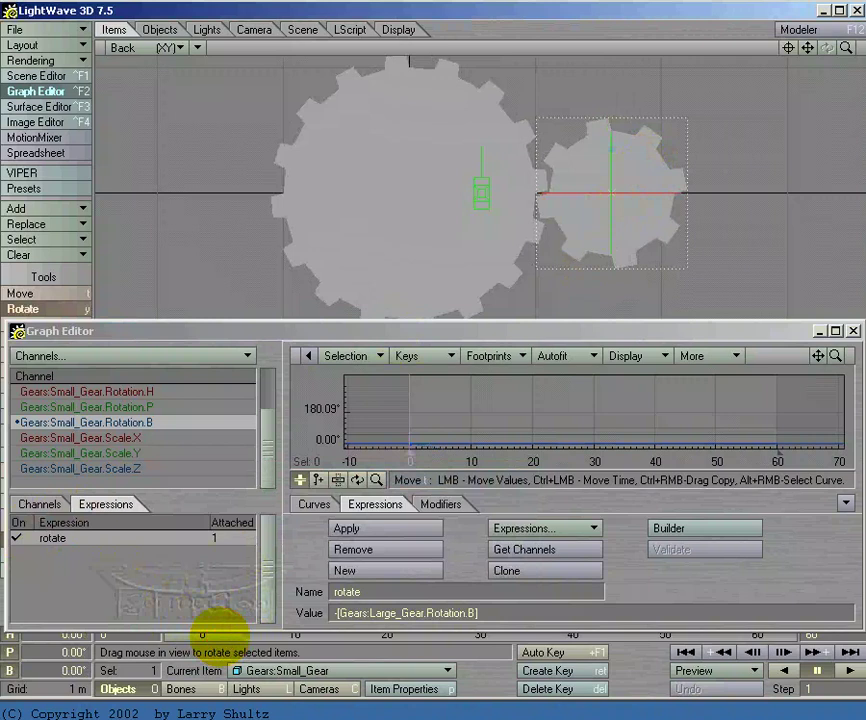
mouse_move(218, 630)
left_mouse_down()
mouse_move(228, 628)
mouse_move(203, 632)
mouse_move(212, 630)
left_mouse_up()
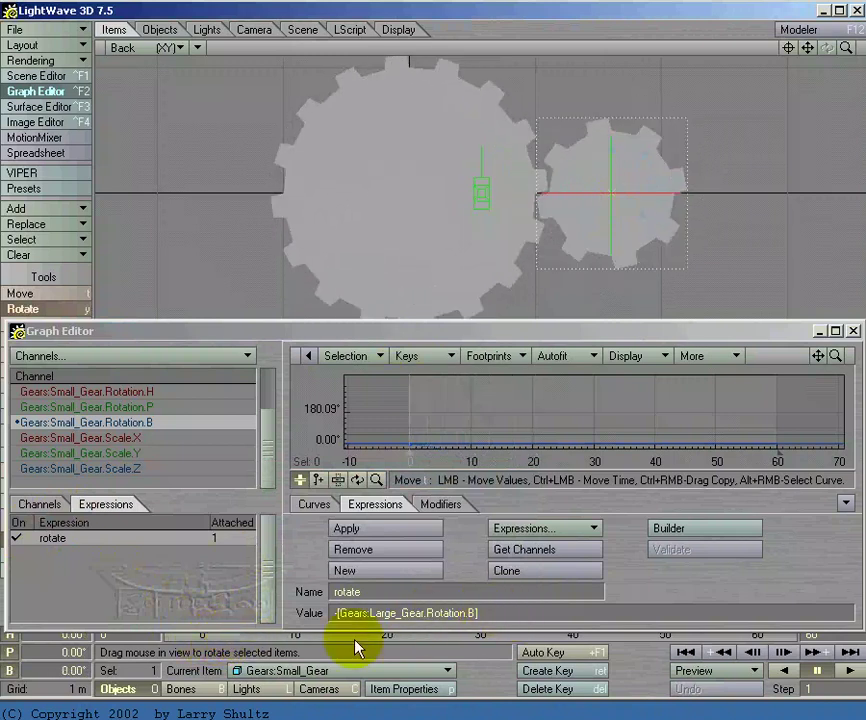
left_click_drag(203, 633, 206, 632)
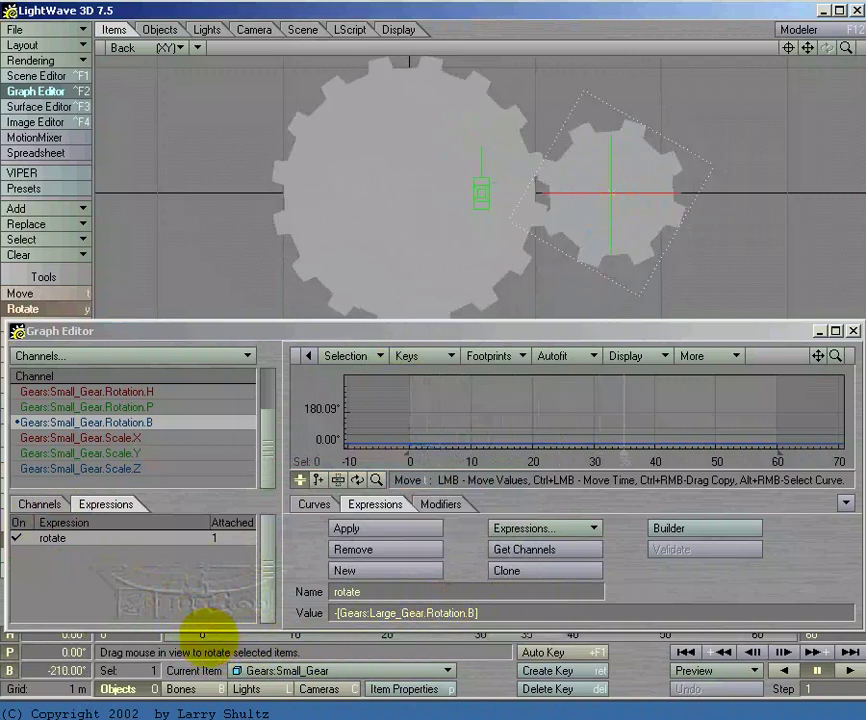
left_click_drag(204, 633, 110, 633)
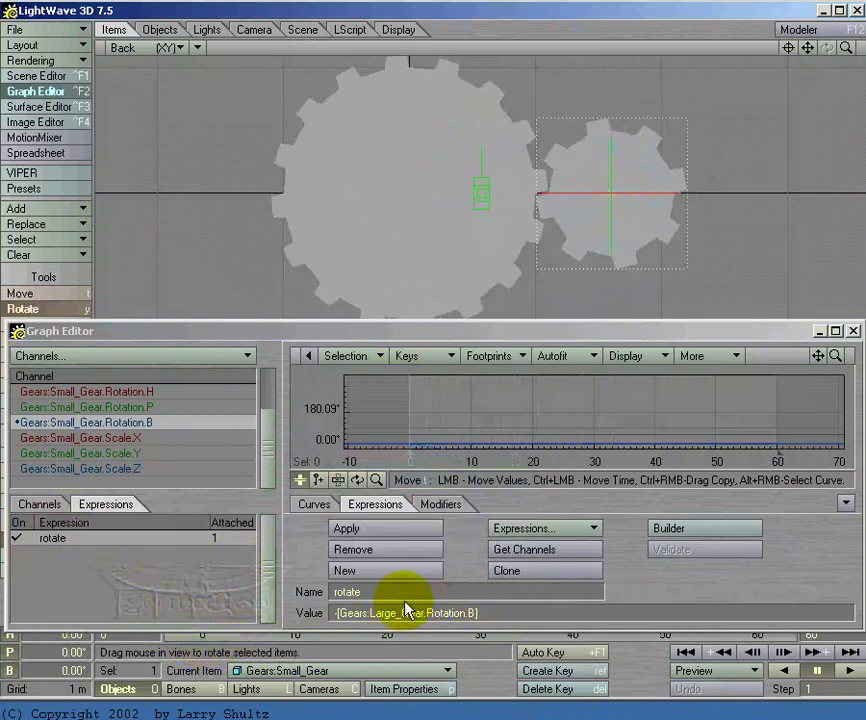
left_click(485, 612)
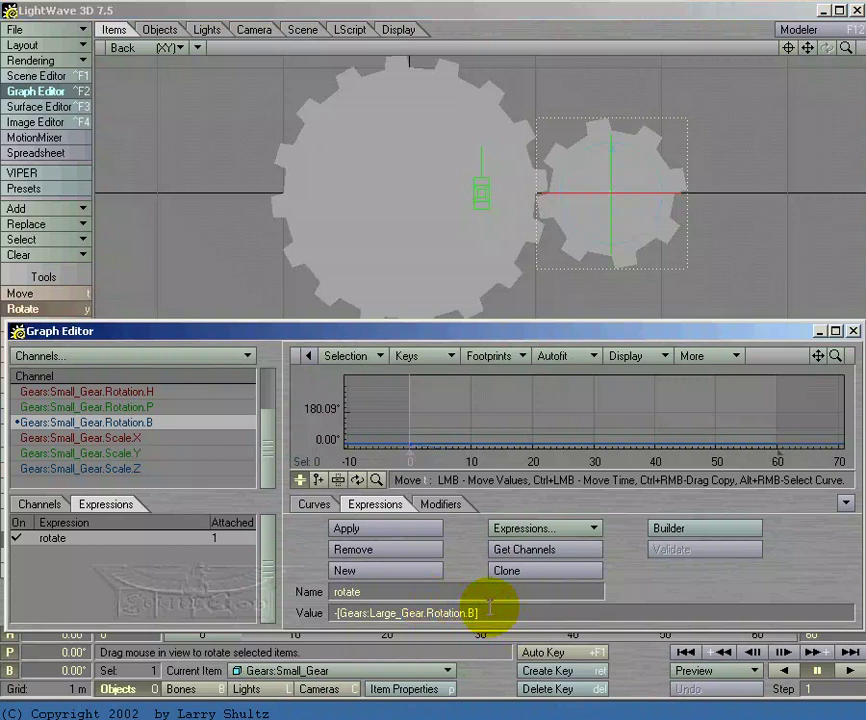
Step: Append *2 so the expression reads -[Gears:Large_Gear.Rotation.B]*2, then preview the playback
type("*2")
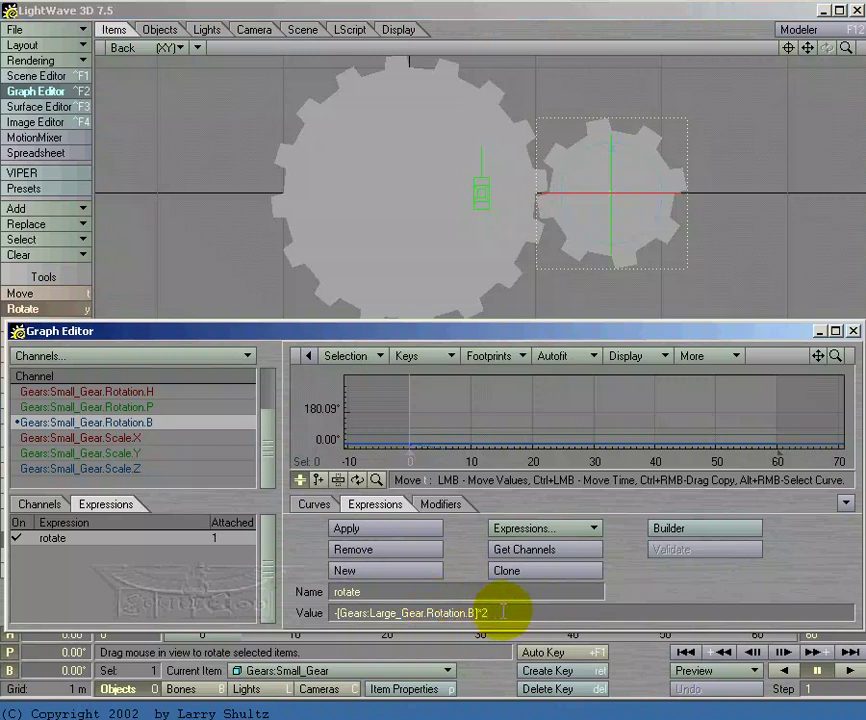
left_click(205, 634)
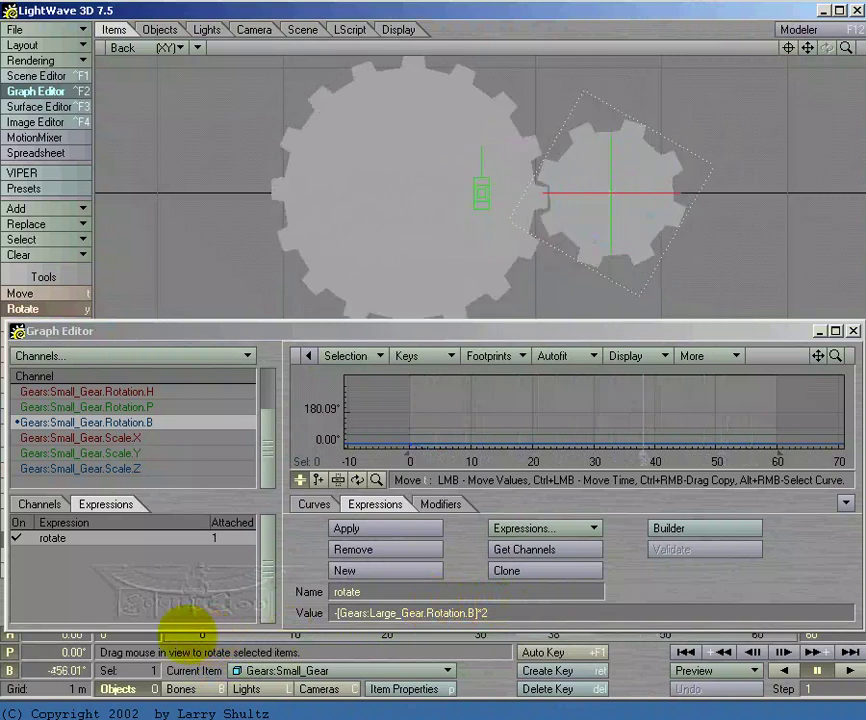
left_click(202, 633)
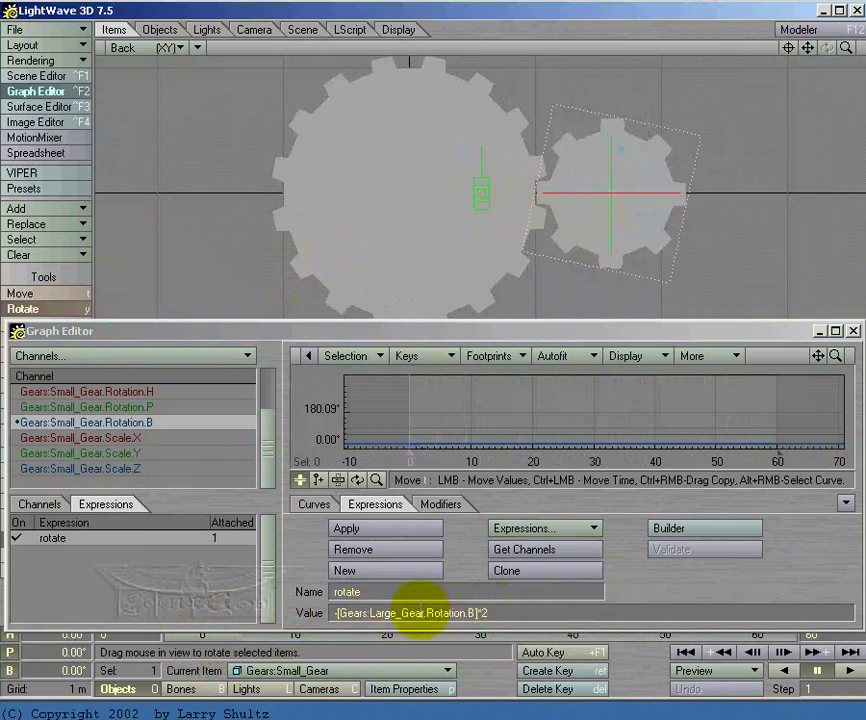
left_click(851, 670)
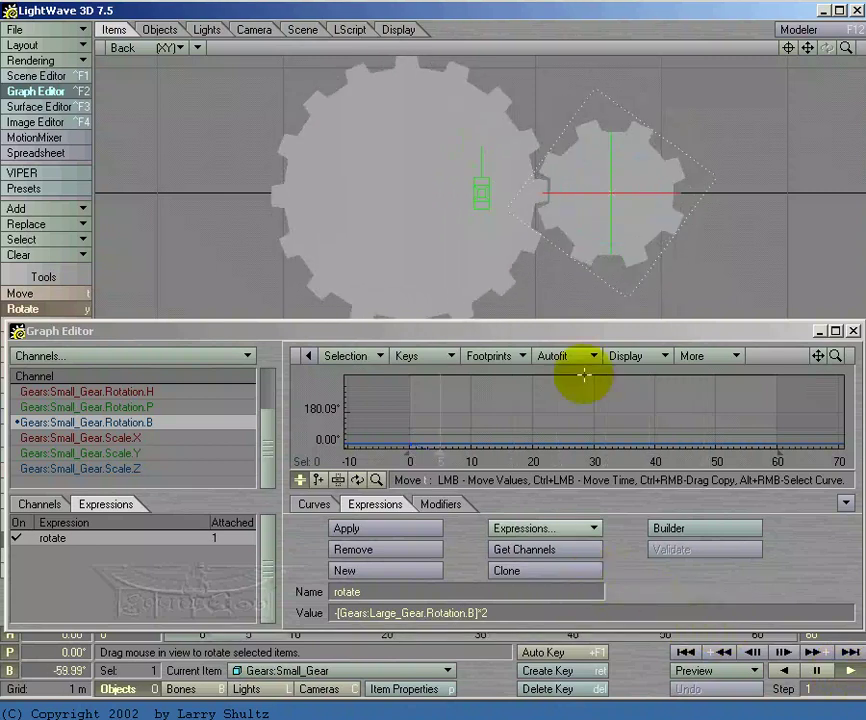
left_click(810, 676)
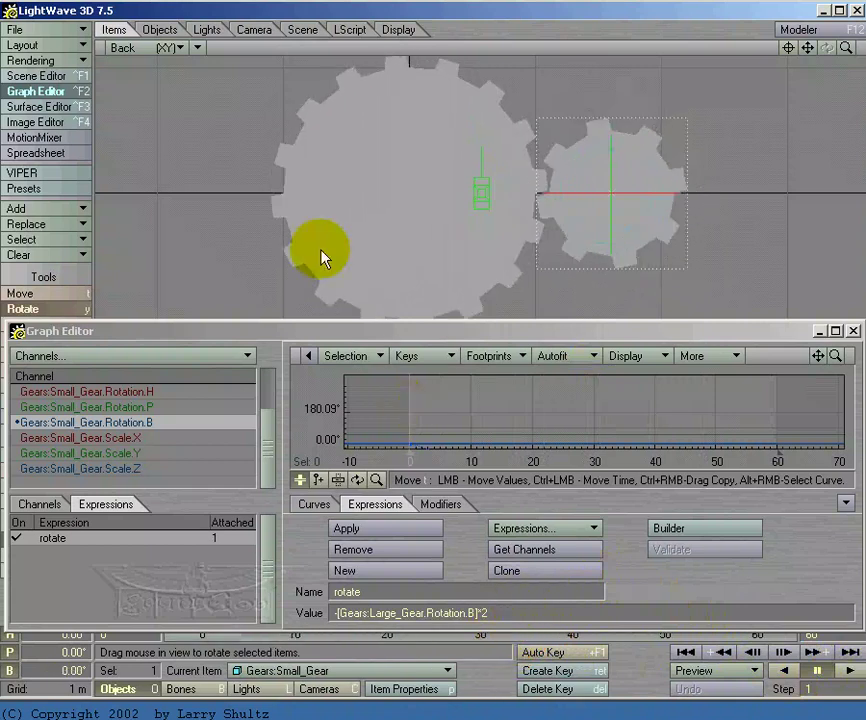
Step: Save the scene with Save Scene As under the name Gears_R001.lws
left_click(35, 29)
mouse_move(53, 63)
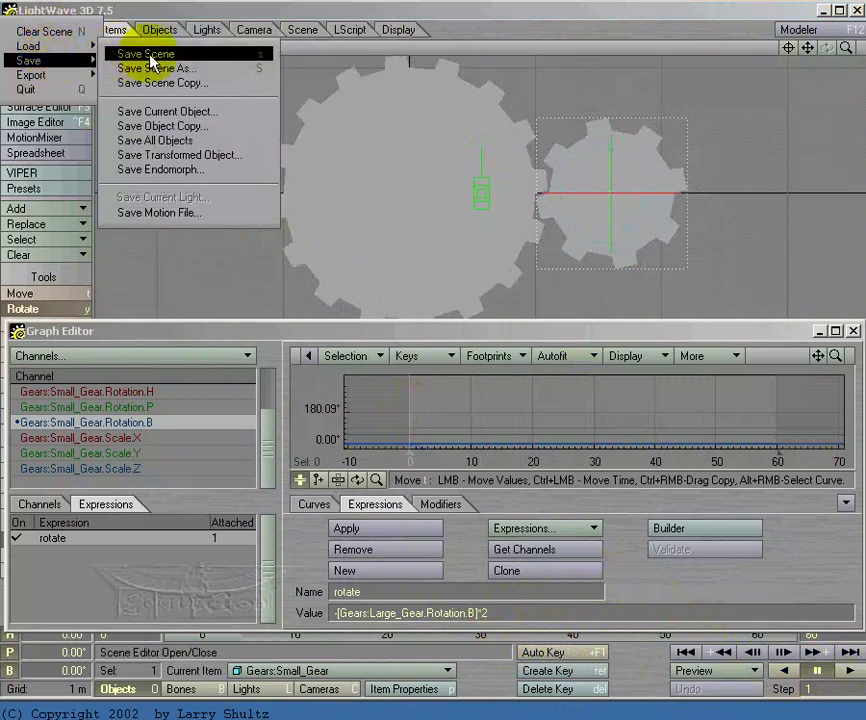
left_click(195, 67)
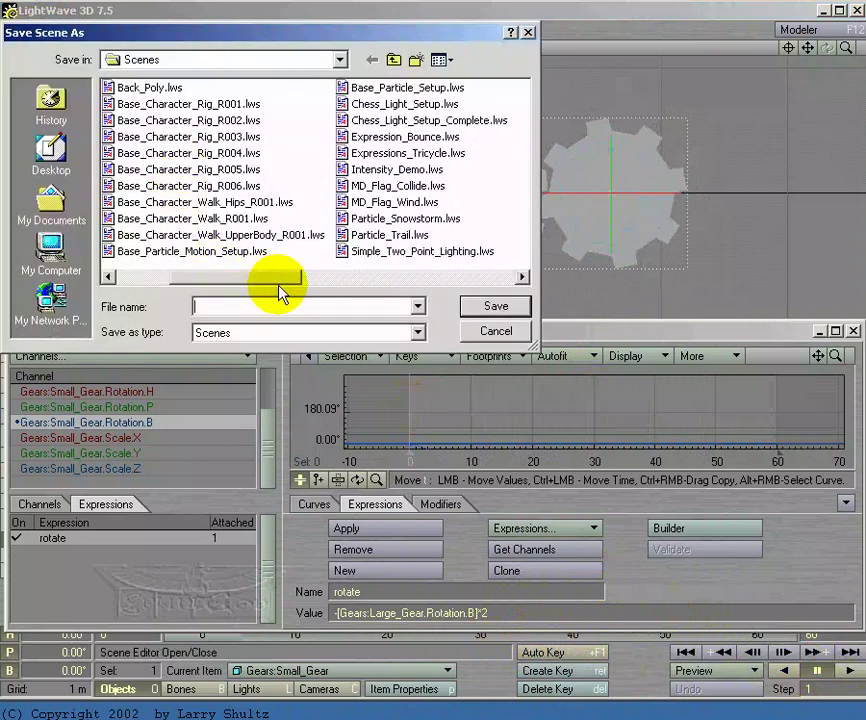
left_click(229, 306)
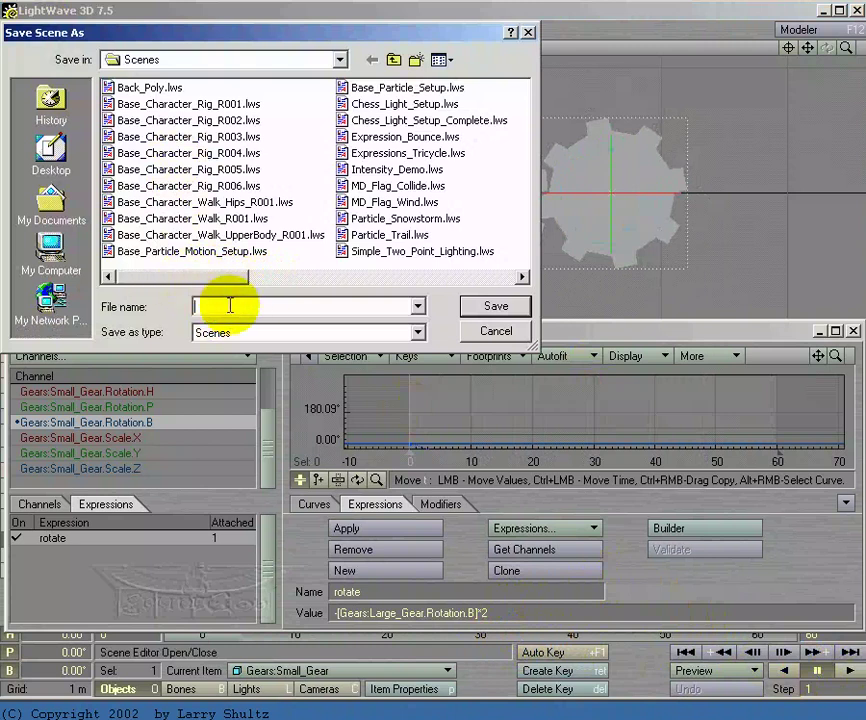
type("Gears_R001")
key("Return")
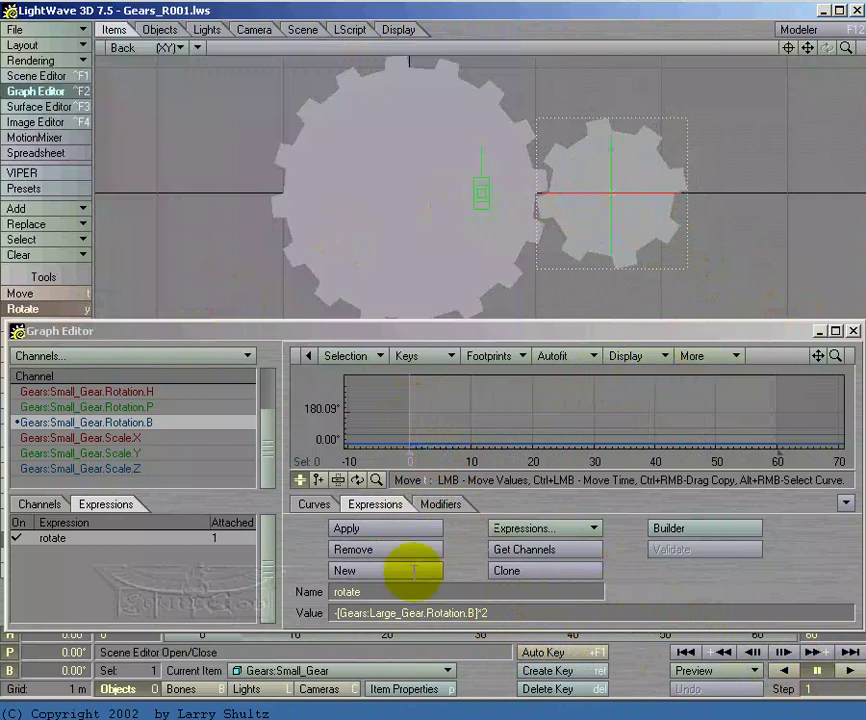
left_click(222, 632)
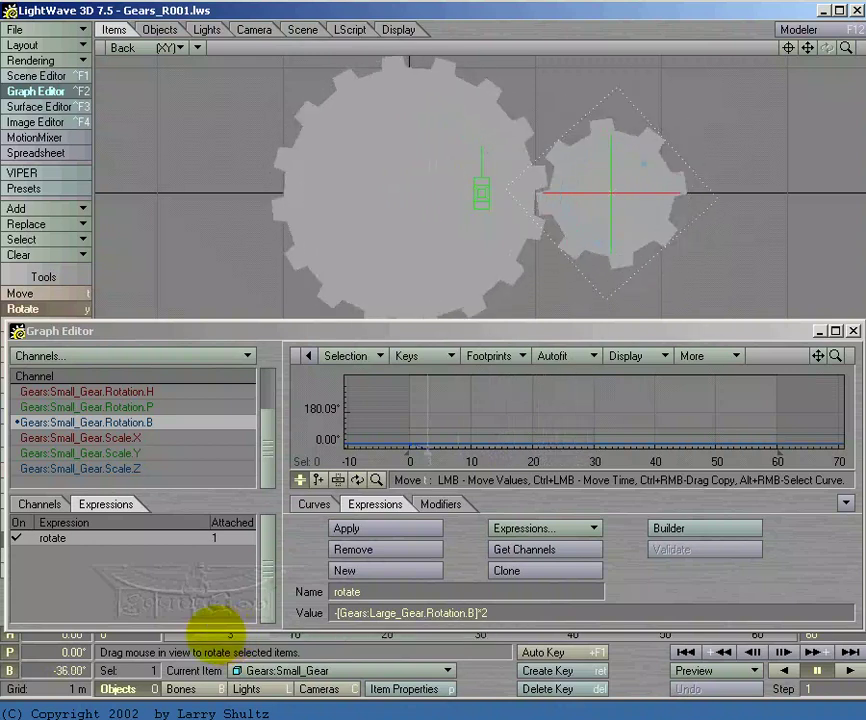
left_click_drag(215, 632, 202, 634)
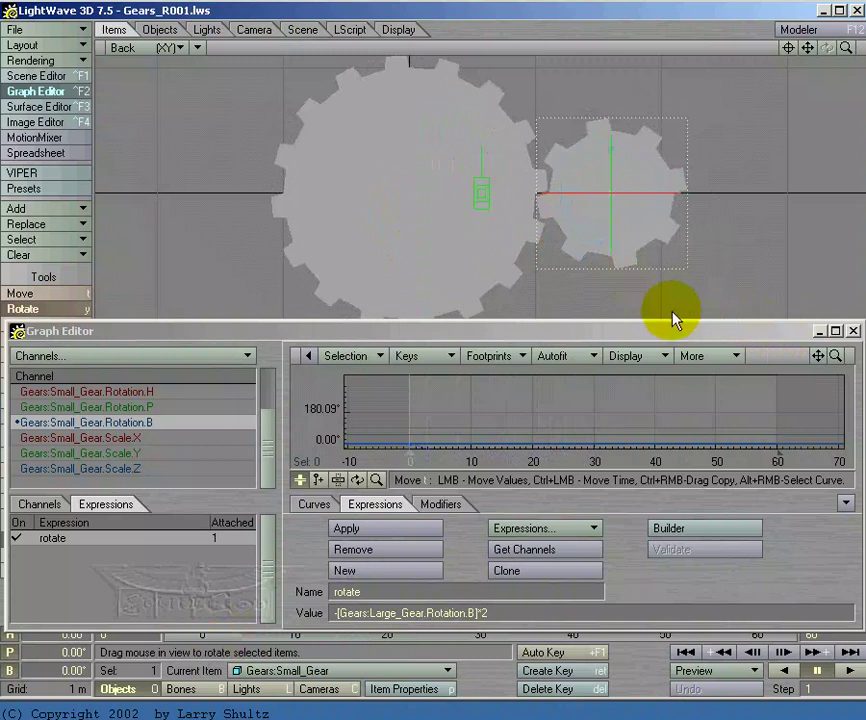
Step: Close the Graph Editor and create 3 clones of Small_Gear with Clone Current Item
key("ctrl+F2")
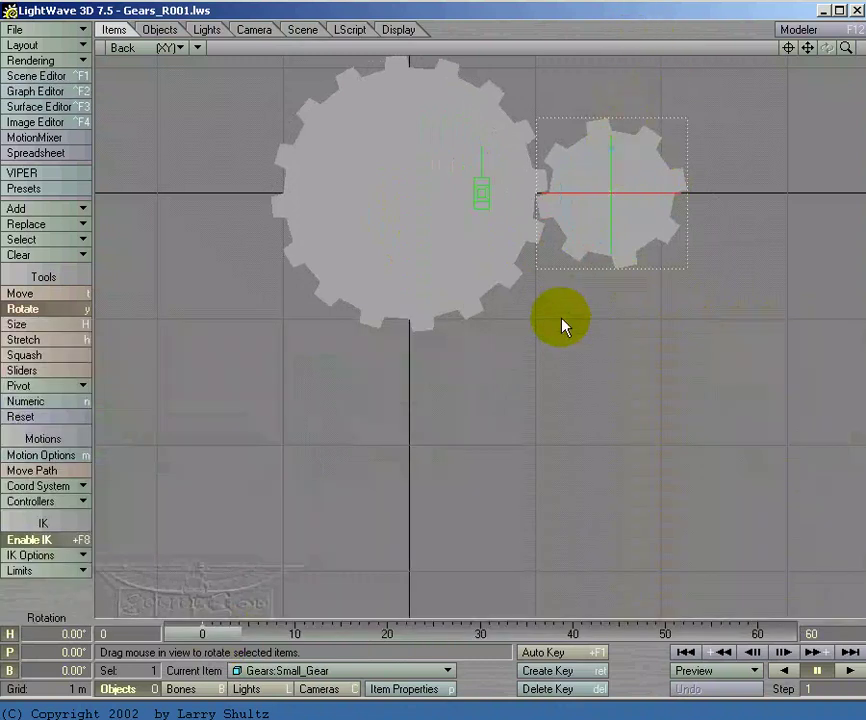
left_click(67, 208)
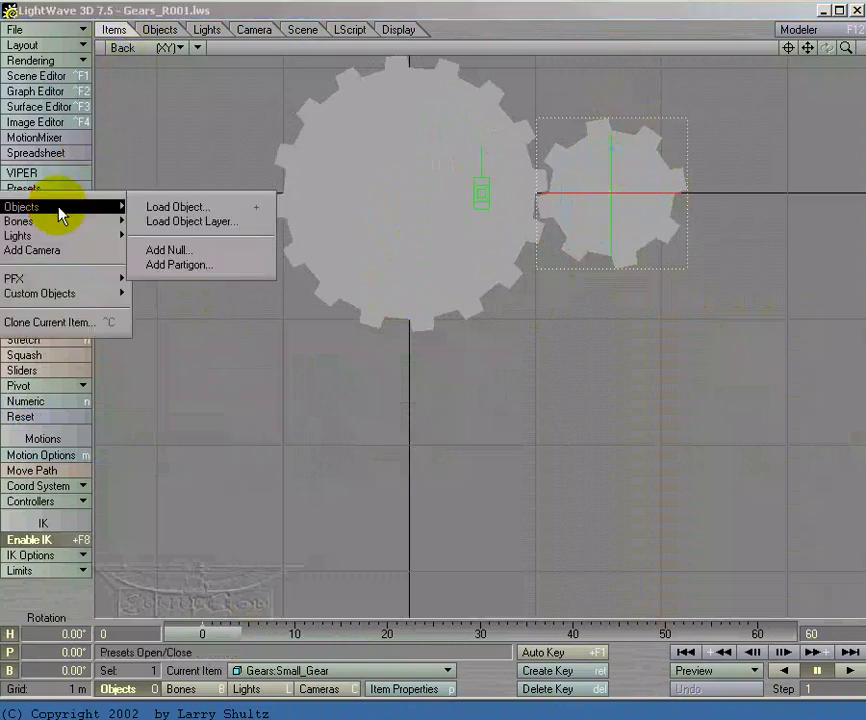
left_click(60, 322)
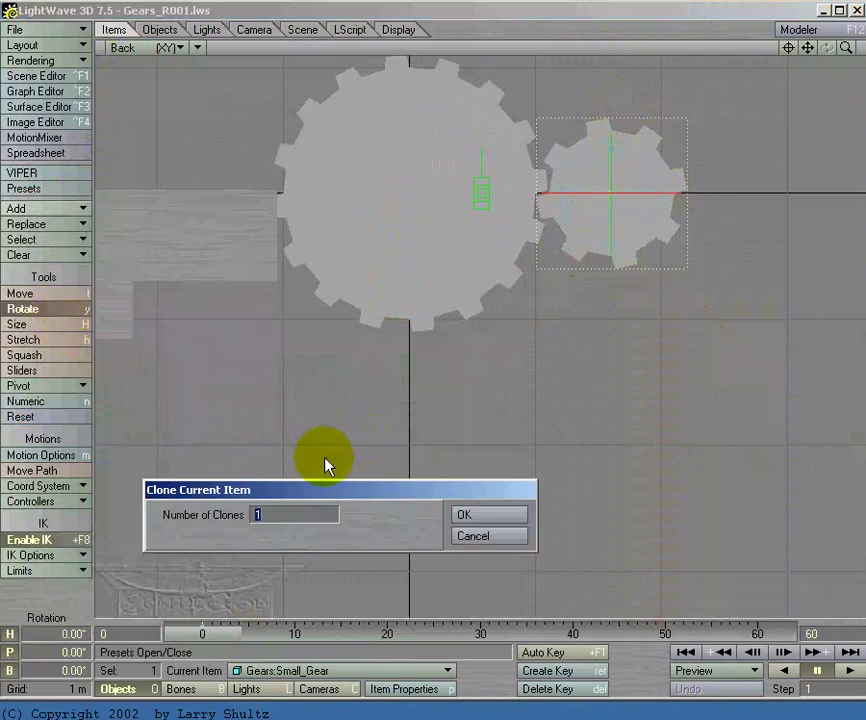
type("3")
key("Return")
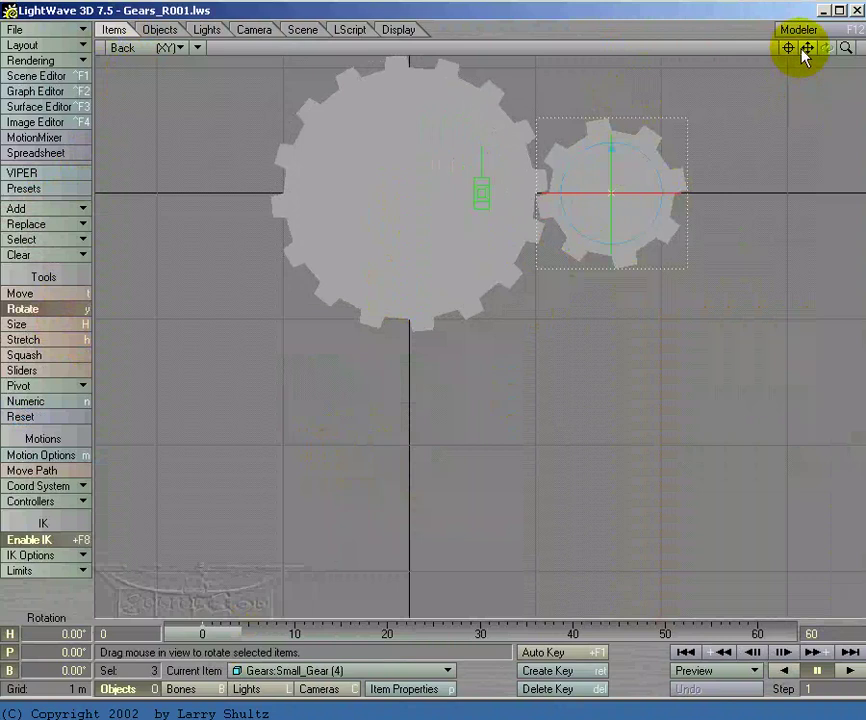
left_click_drag(802, 48, 802, 43)
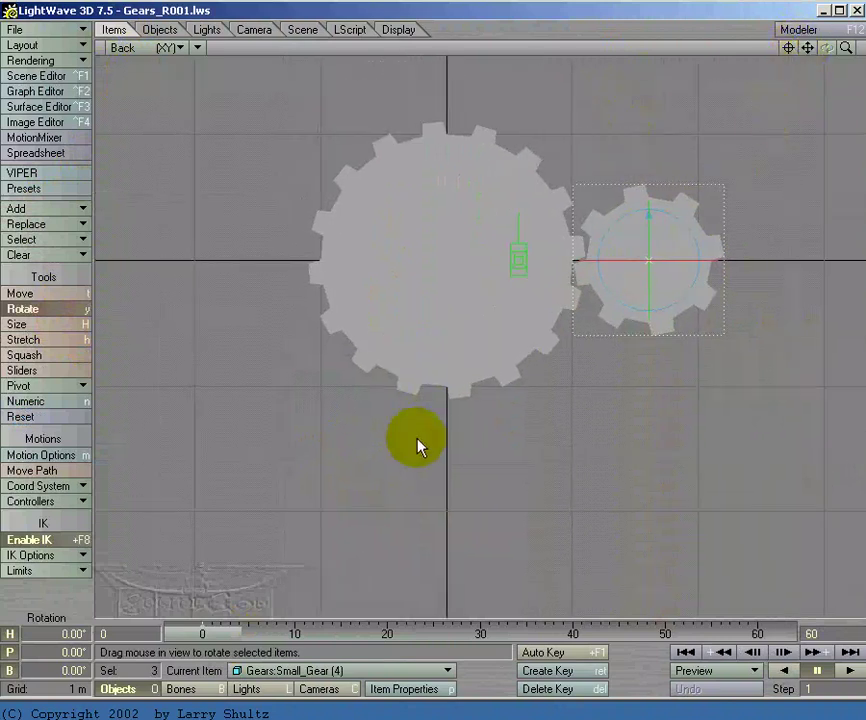
Step: Make Small_Gear (2) current and move it to the large gear's left side
left_click(367, 672)
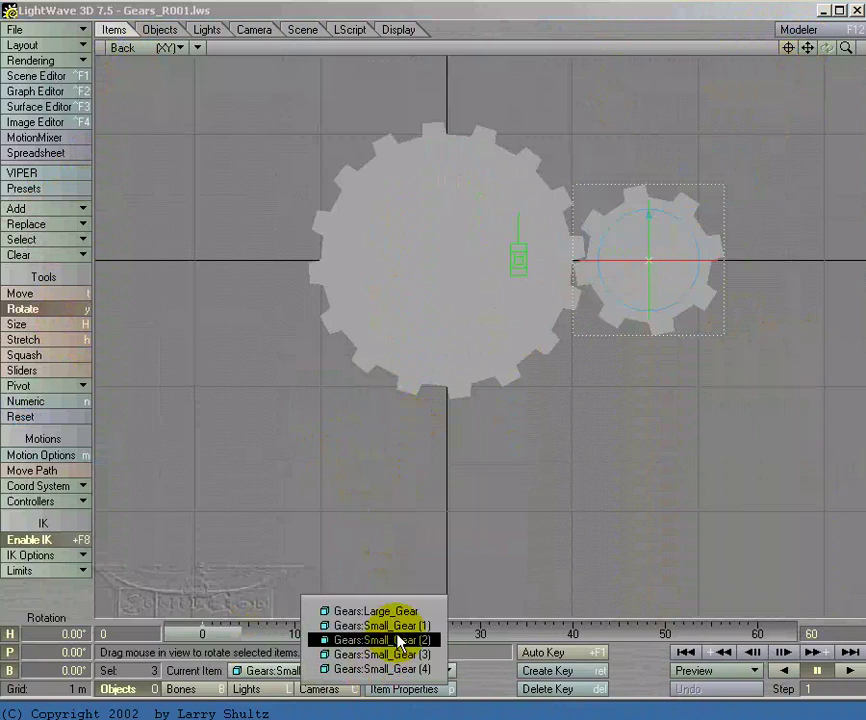
left_click(398, 641)
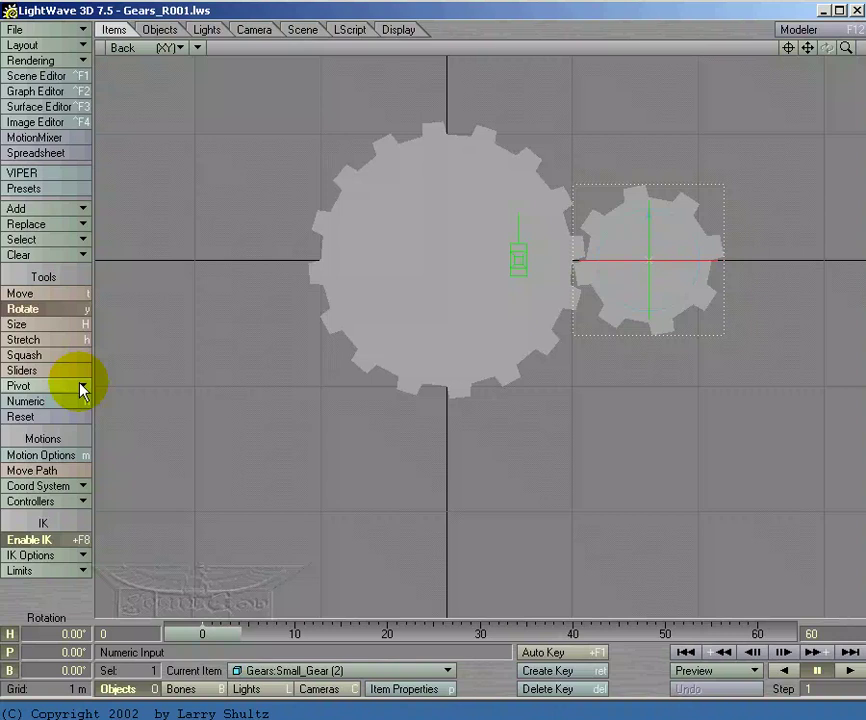
left_click(56, 473)
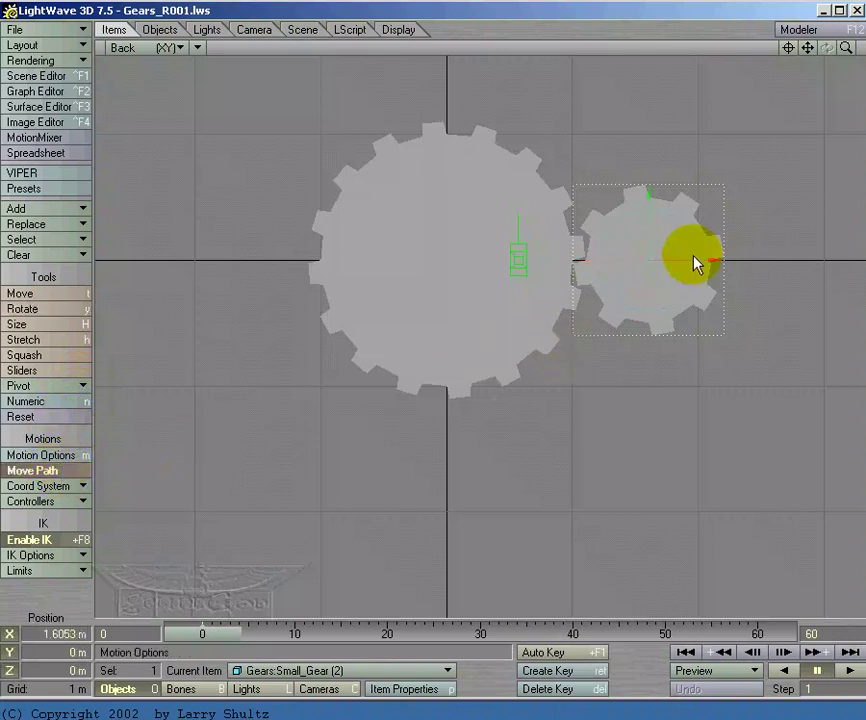
mouse_move(715, 265)
left_mouse_down()
mouse_move(688, 257)
mouse_move(719, 259)
left_mouse_up()
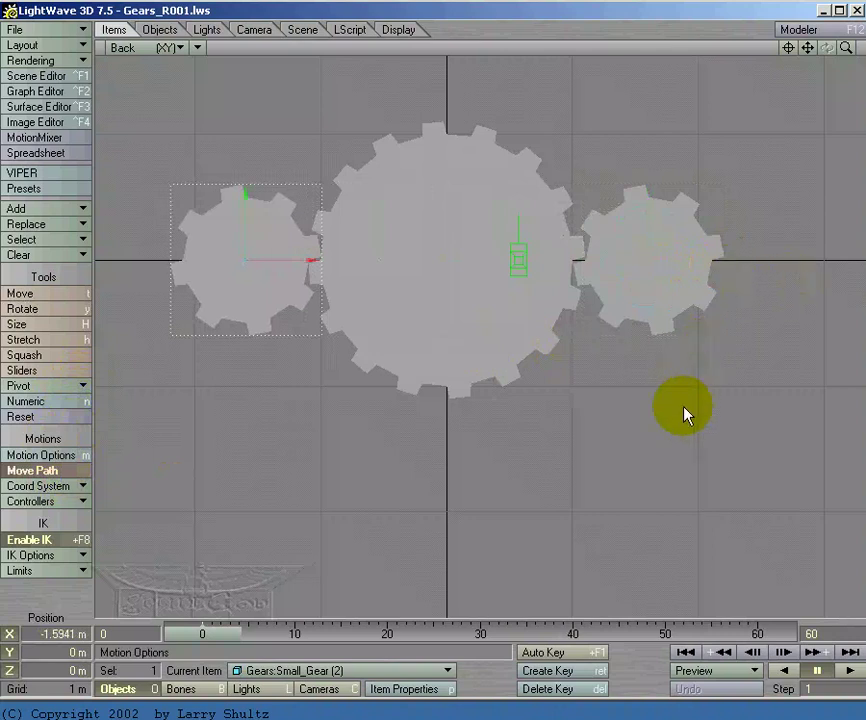
Step: Place Small_Gear (3) below and Small_Gear (4) above the large gear, then scrub to check
left_click(694, 365)
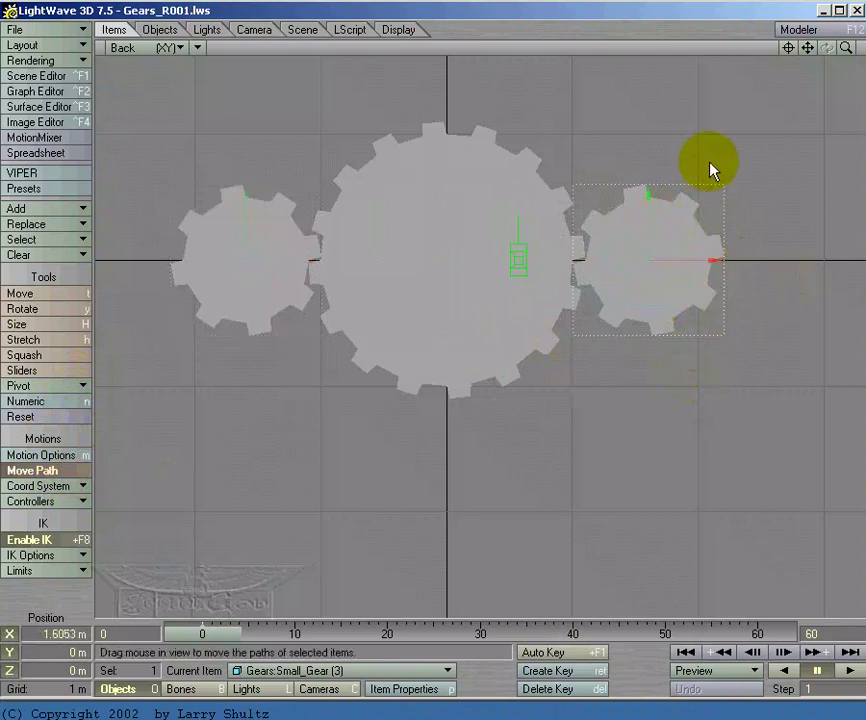
left_click_drag(725, 155, 722, 150)
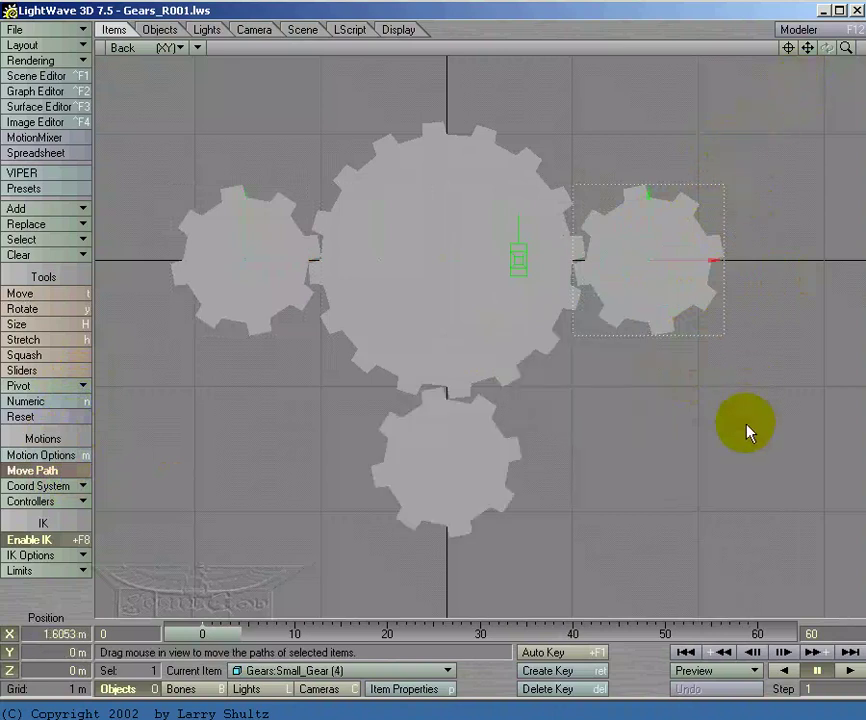
left_click_drag(748, 432, 745, 423)
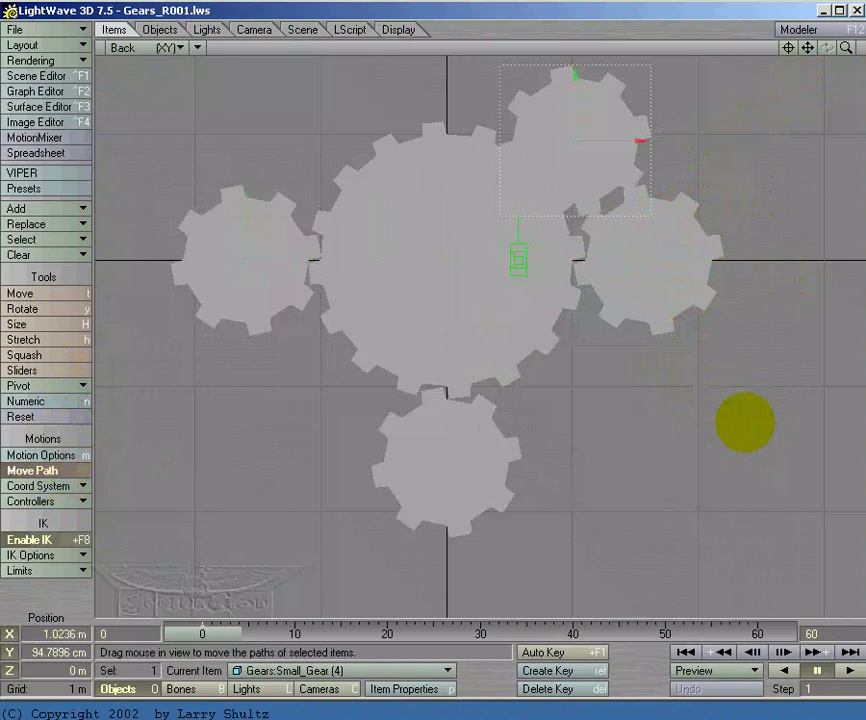
left_click_drag(806, 49, 804, 49)
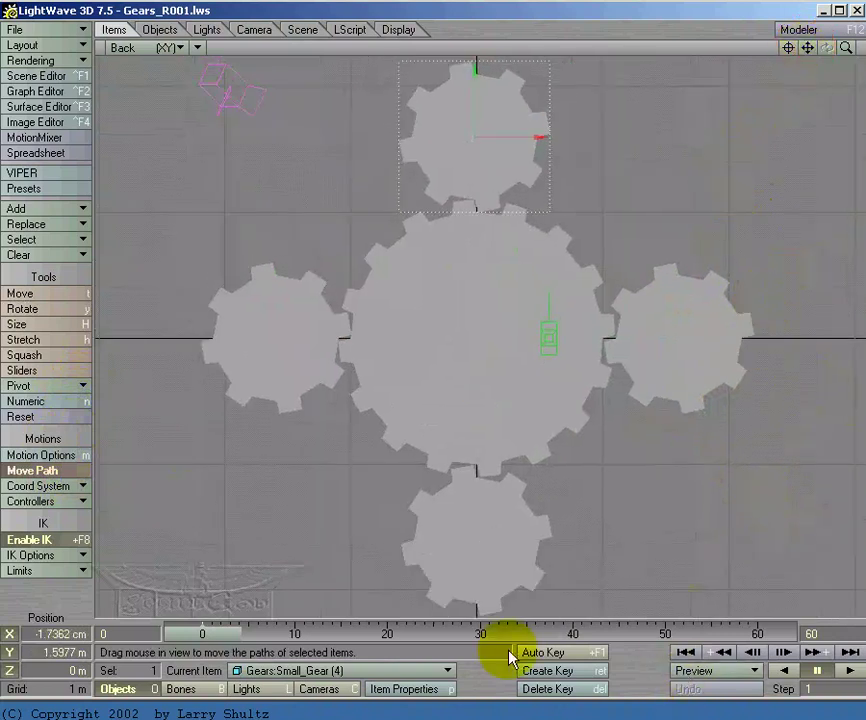
left_click_drag(233, 640, 228, 628)
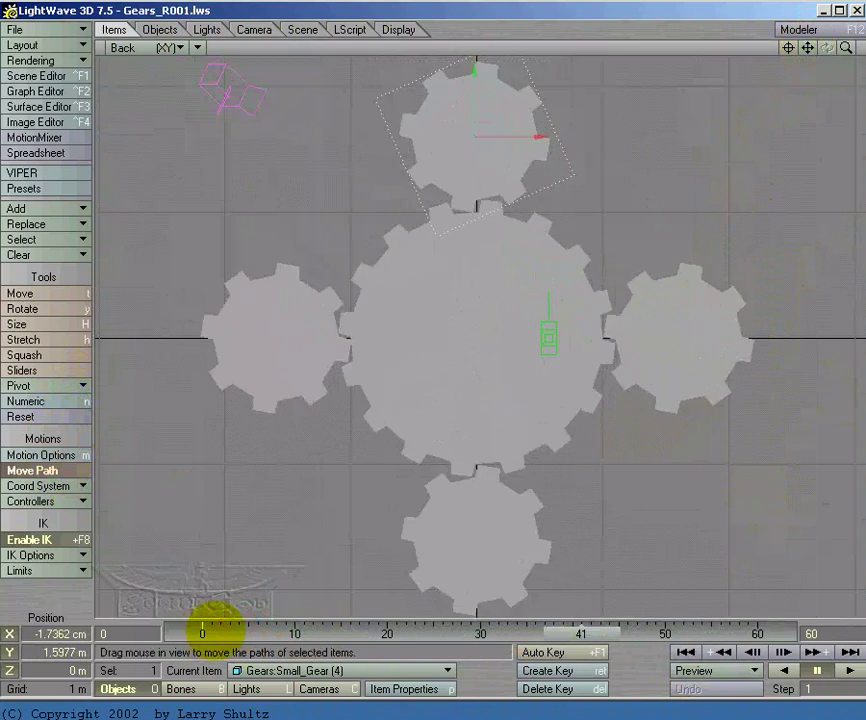
left_click(205, 632)
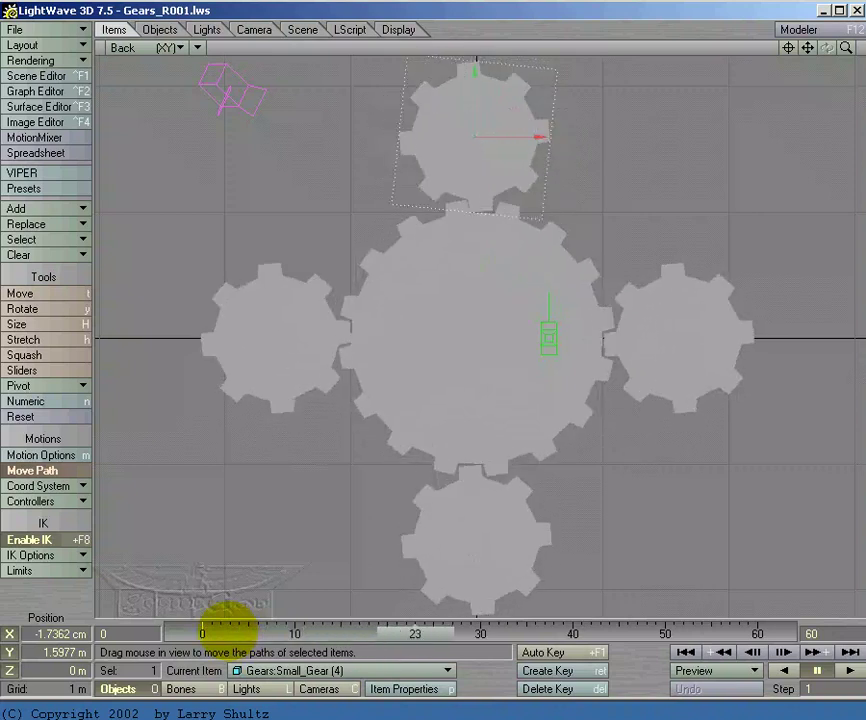
Step: View the gears in Perspective from above and scrub the timeline to check they turn together
key("4")
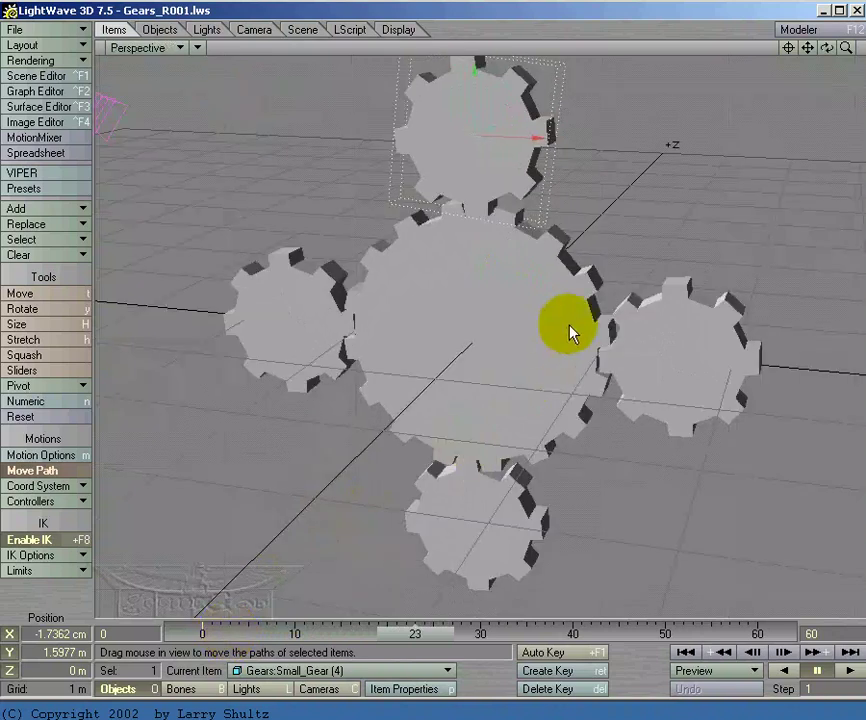
mouse_move(827, 48)
left_mouse_down()
mouse_move(798, 67)
mouse_move(821, 36)
mouse_move(557, 193)
left_mouse_up()
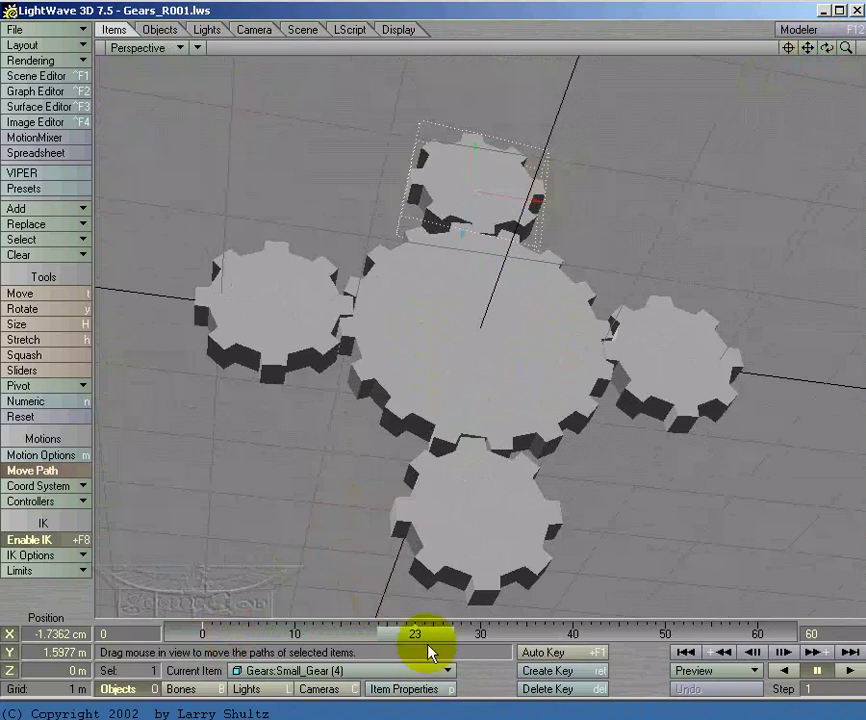
left_click_drag(428, 647, 412, 629)
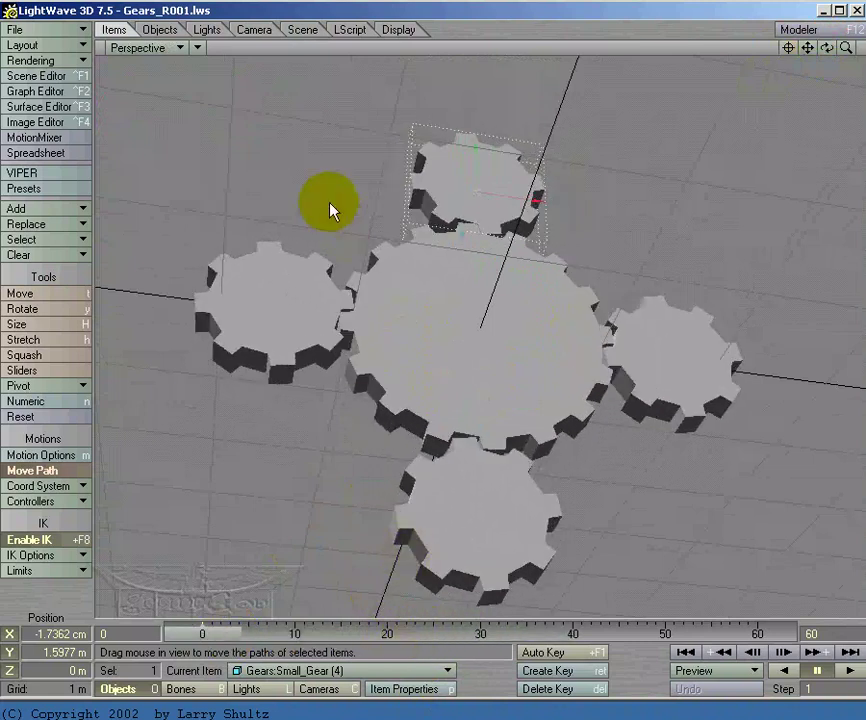
Step: Save the scene as the new version Gears_R002.lws
left_click(55, 29)
mouse_move(110, 58)
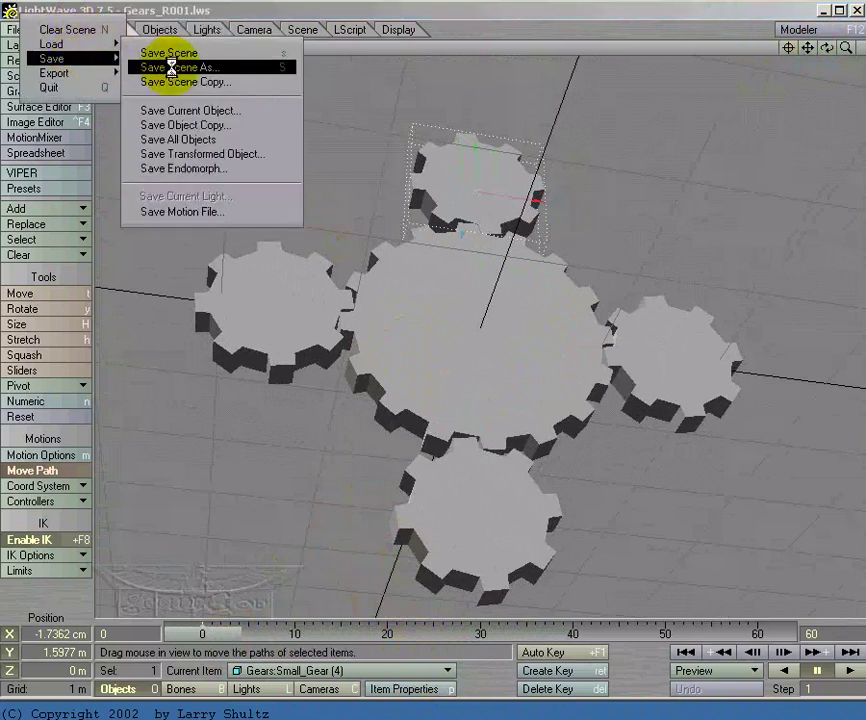
left_click(150, 67)
left_click(249, 307)
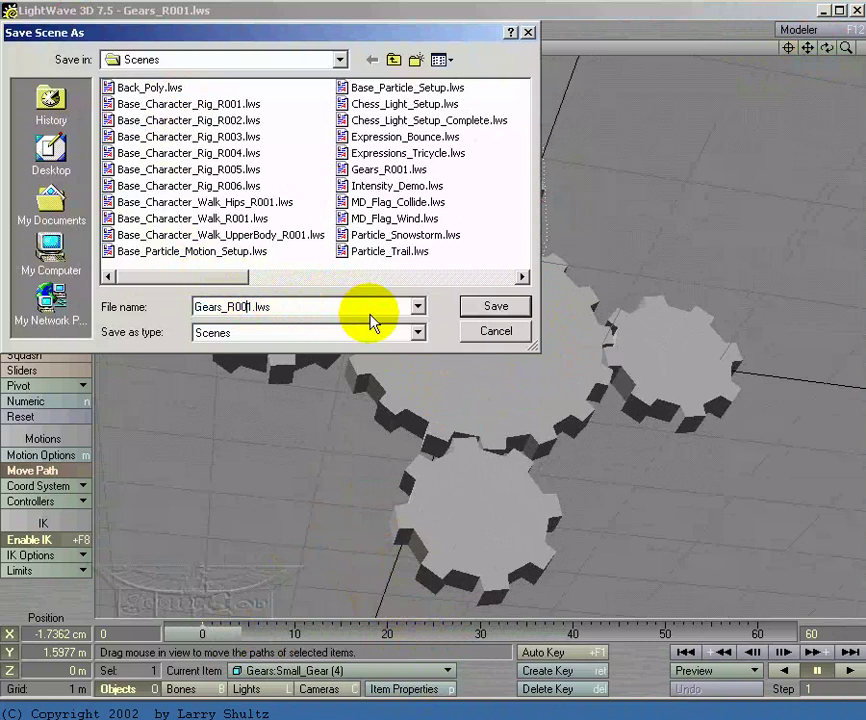
key("Delete")
type("2")
key("Return")
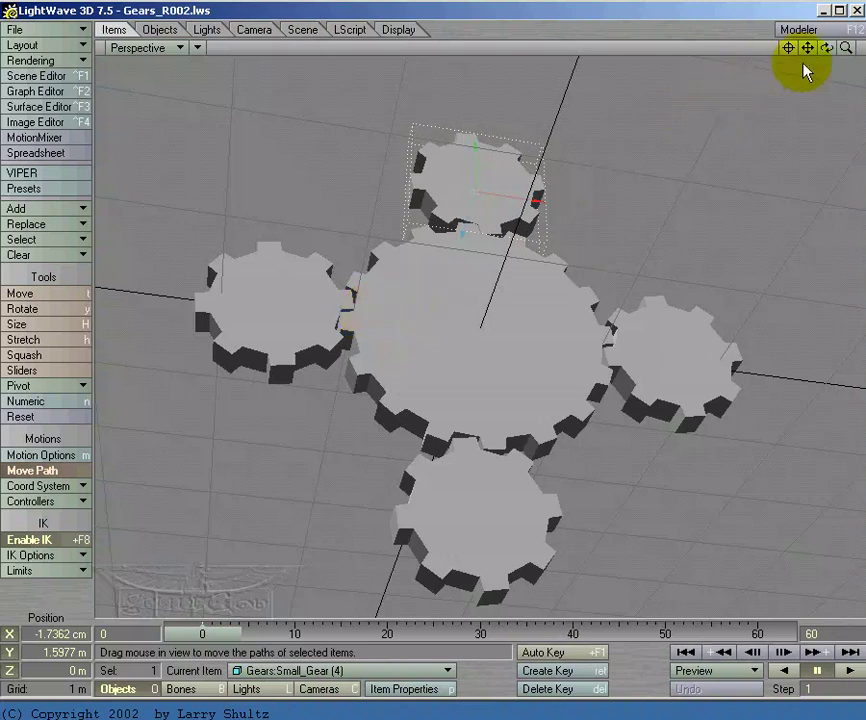
left_click_drag(827, 48, 779, 309)
left_click(843, 673)
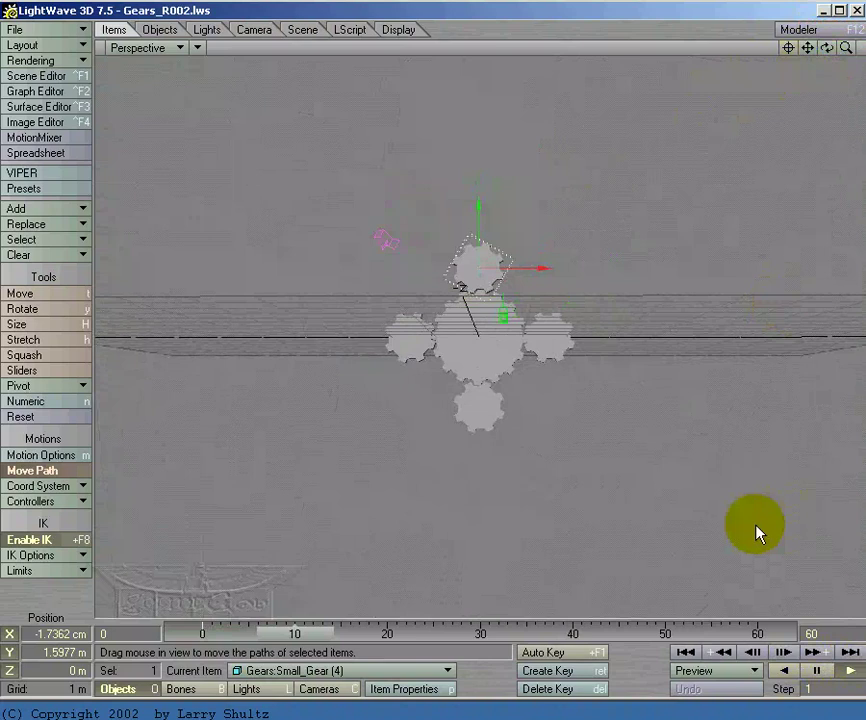
key("period")
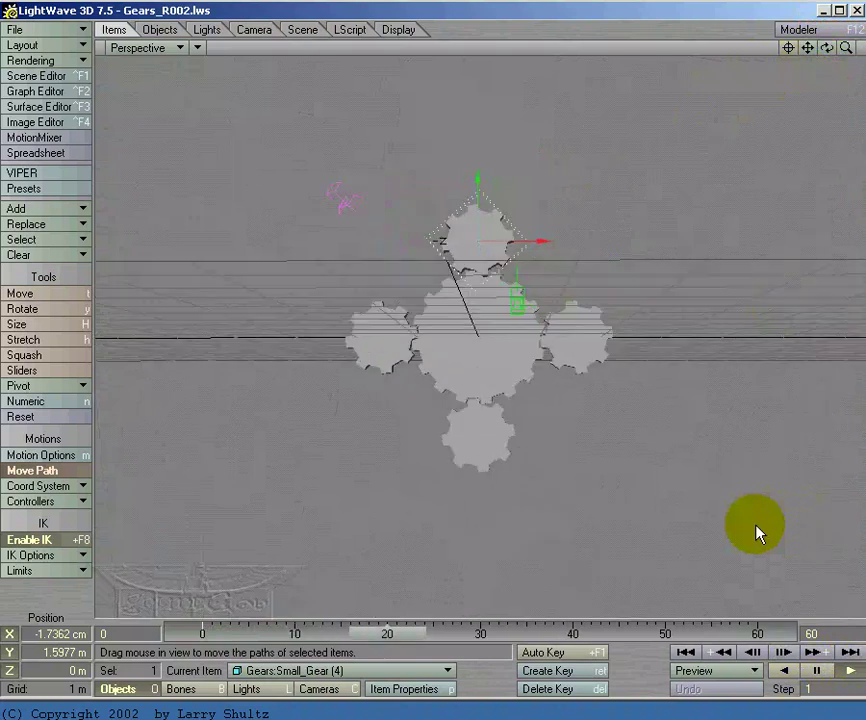
key("period")
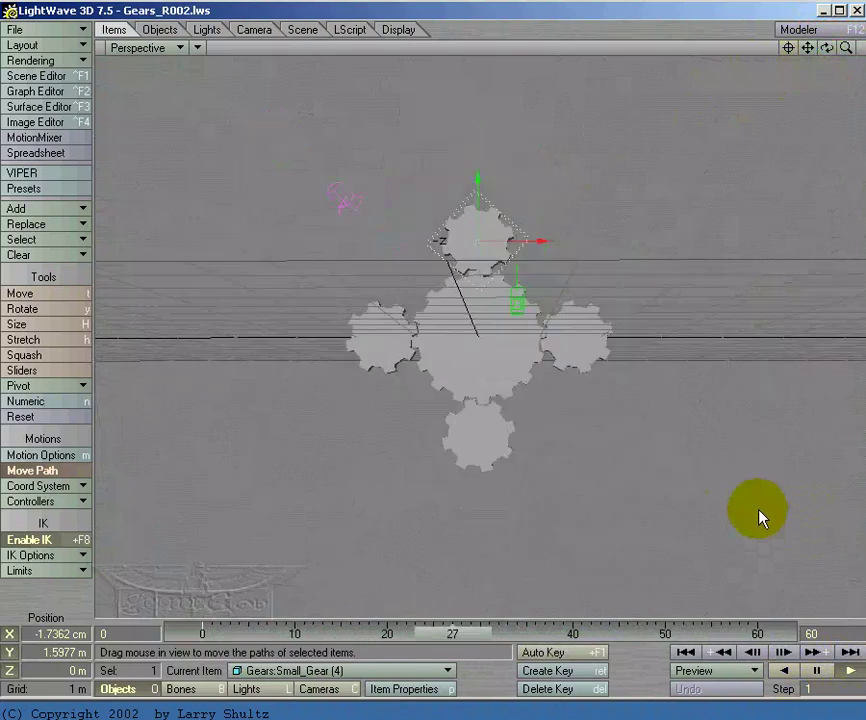
left_click(817, 670)
left_click(593, 631)
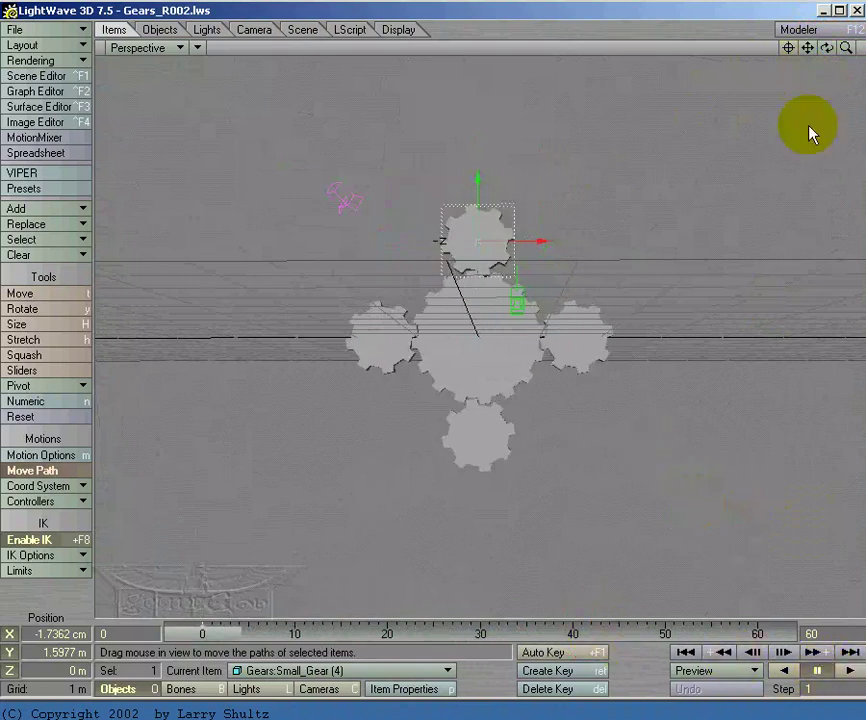
left_click(826, 47)
left_click_drag(826, 47, 822, 58)
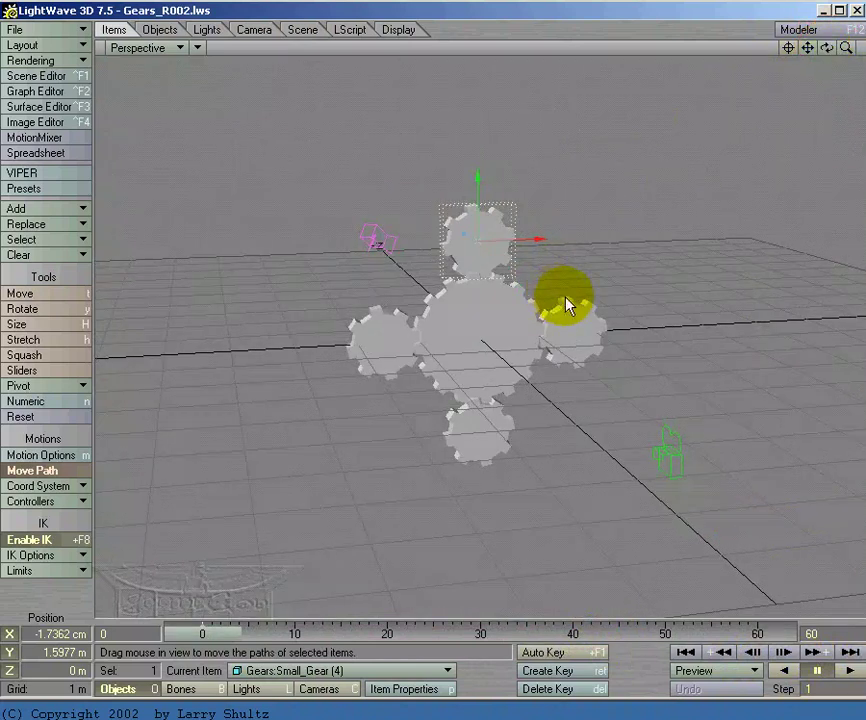
key("period")
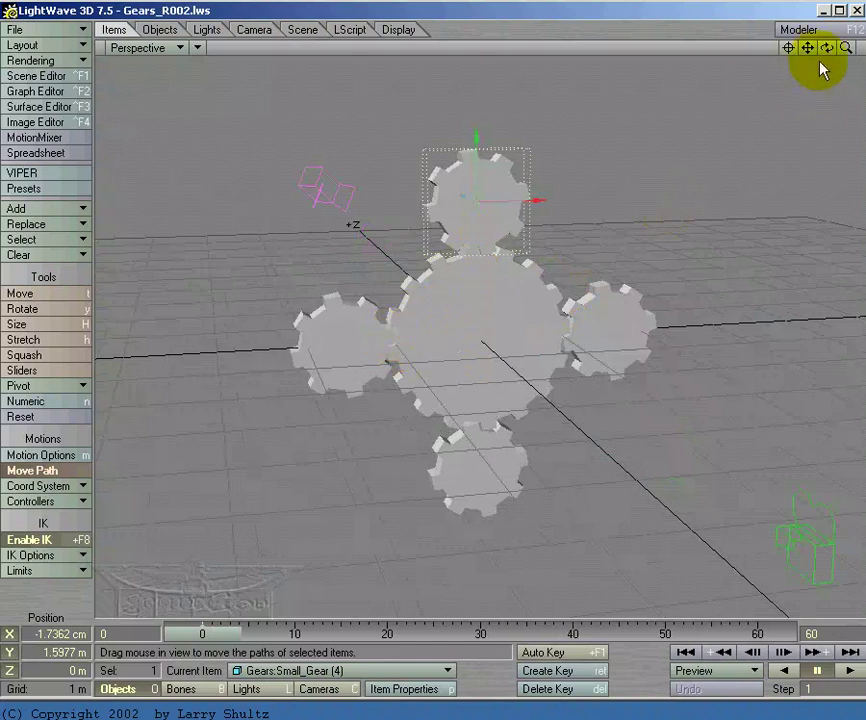
mouse_move(829, 48)
left_mouse_down()
mouse_move(819, 47)
mouse_move(826, 48)
left_mouse_up()
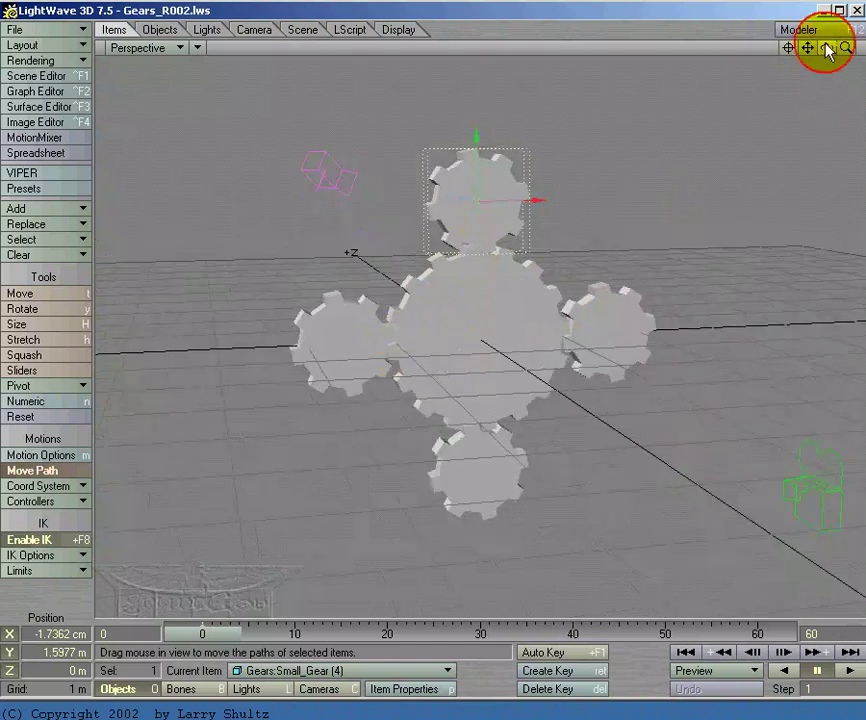